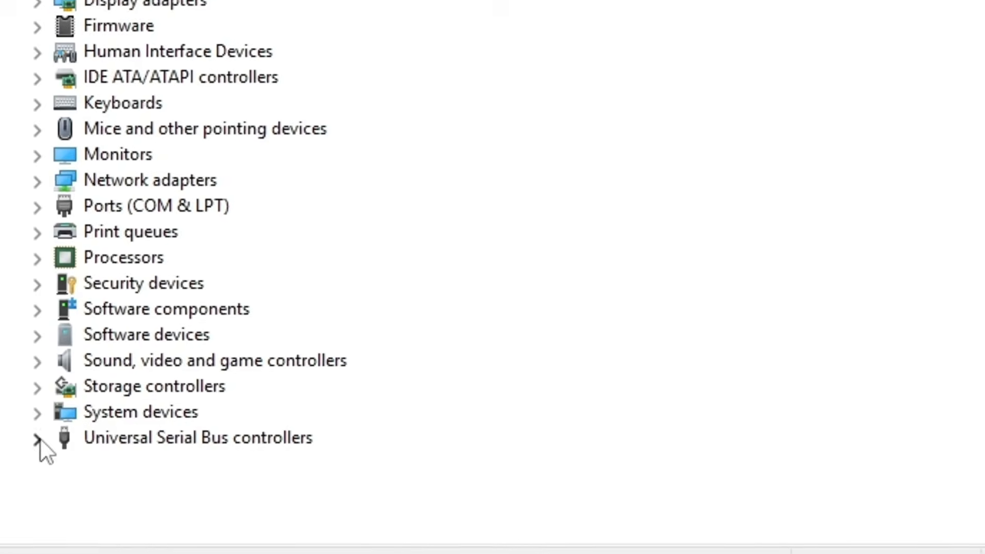
left_click(37, 438)
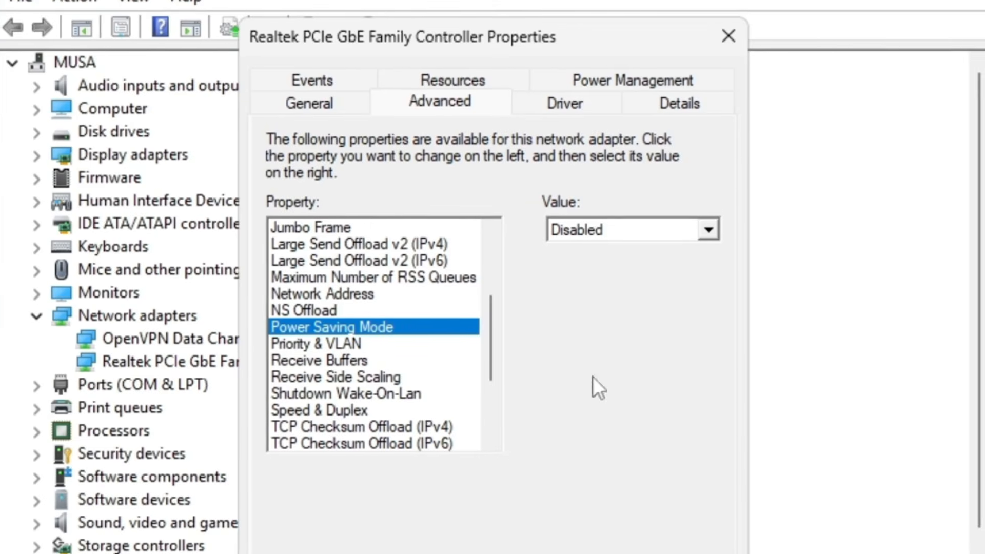
left_click(659, 228)
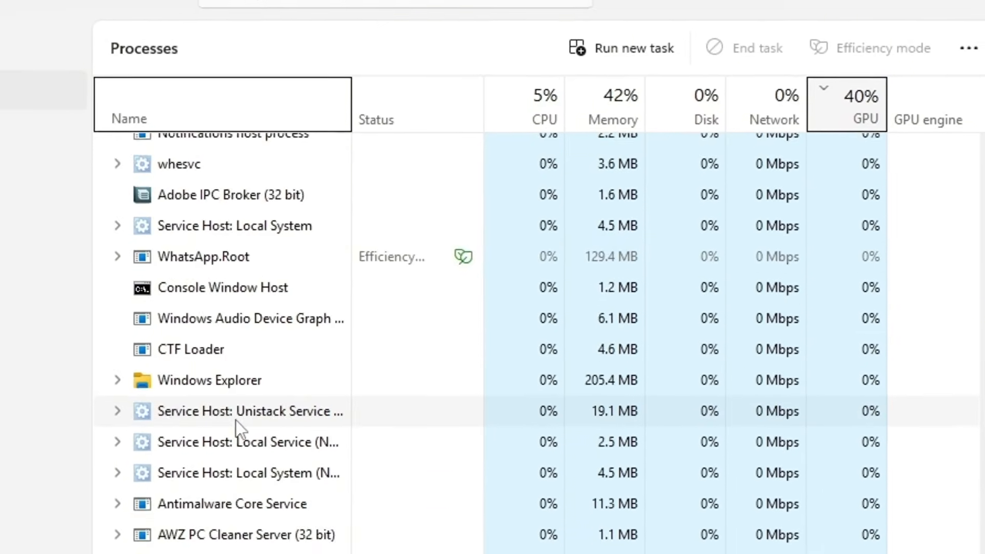
scroll(236, 426, "down", 5)
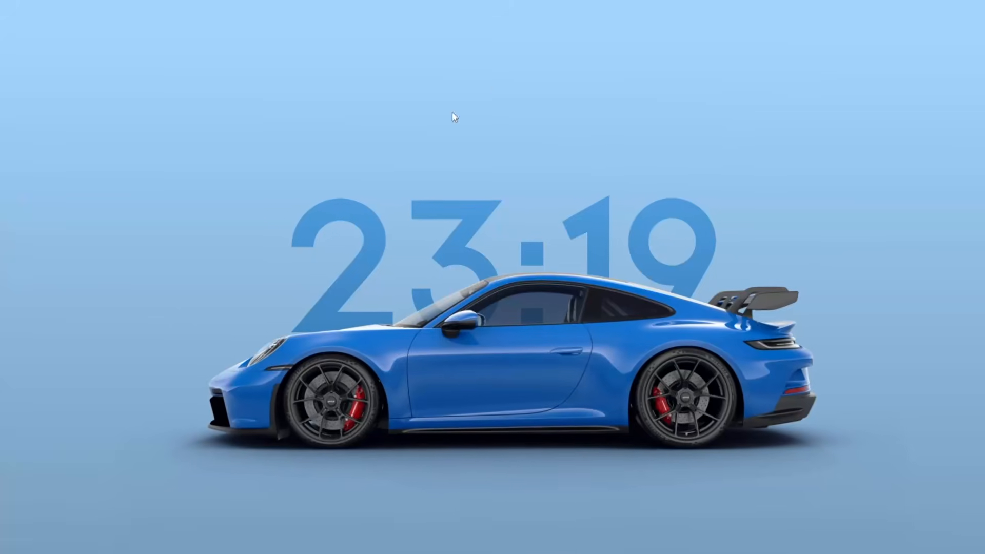
- Find and open the power plan selection page, and show the additional plans
key("super")
type("choos")
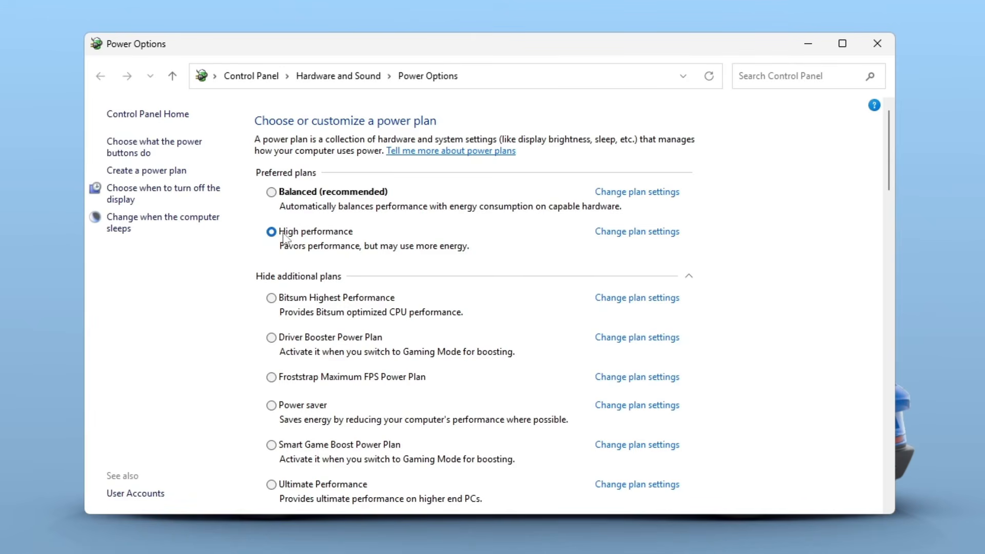
left_click(688, 276)
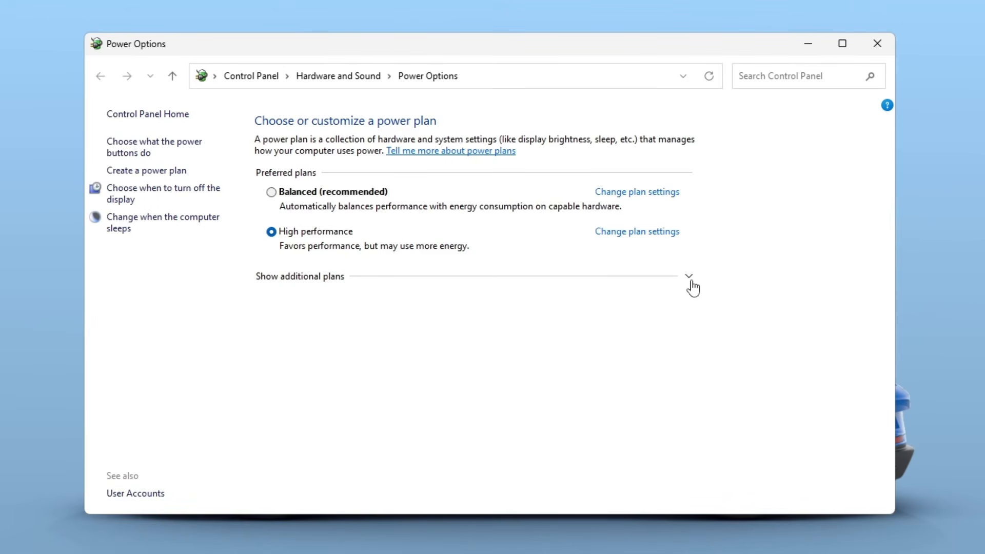
left_click(688, 276)
scroll(537, 263, "up", 3)
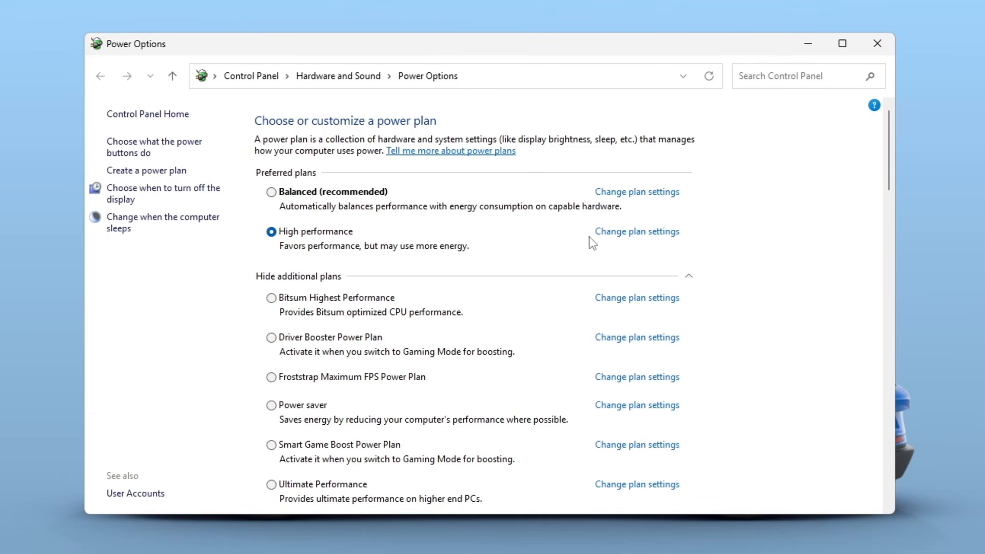
- Open the advanced power settings of the High performance plan and close the plan settings window behind them
left_click(638, 232)
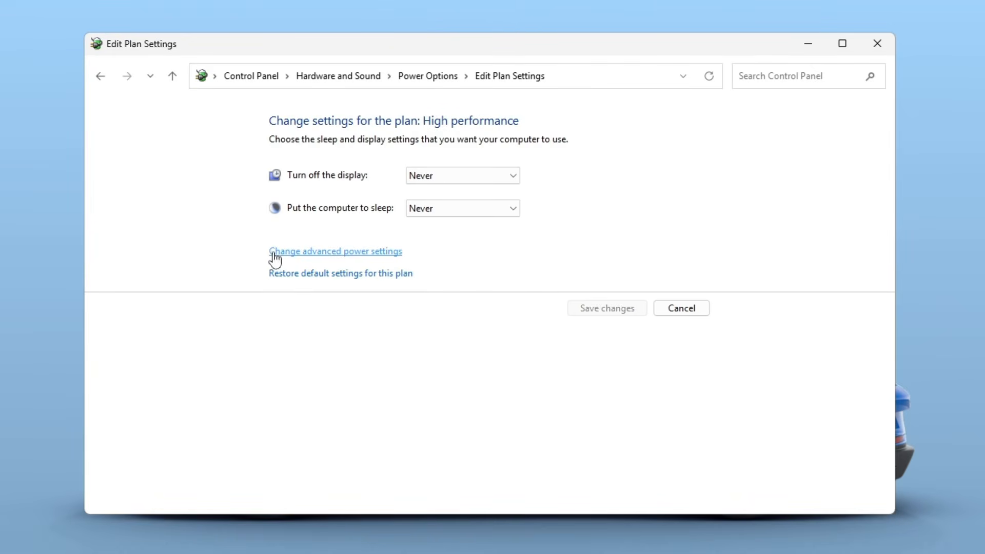
left_click(340, 254)
left_click(870, 46)
left_click_drag(168, 56, 552, 103)
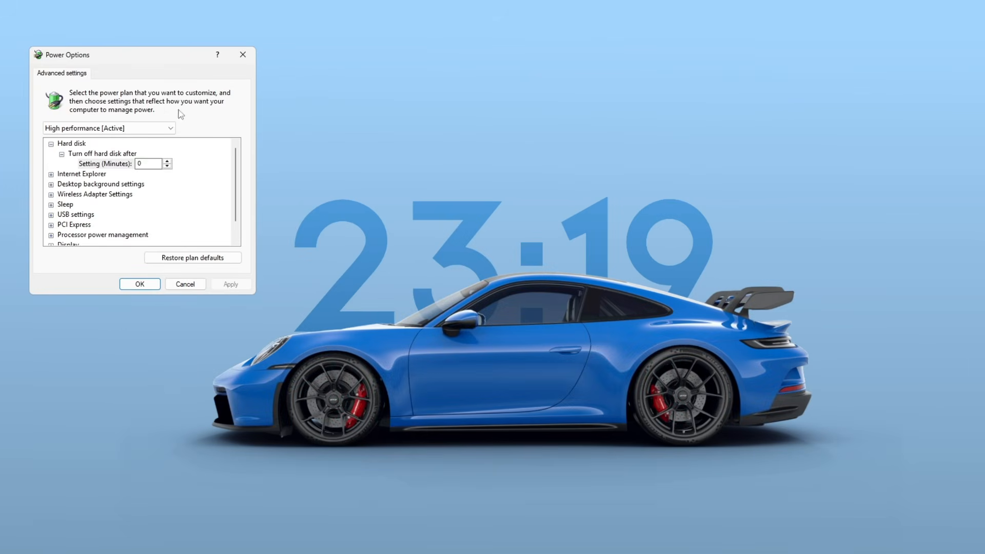
- Set Link State Power Management under PCI Express to Off for the High performance plan
scroll(424, 354, "down", 1)
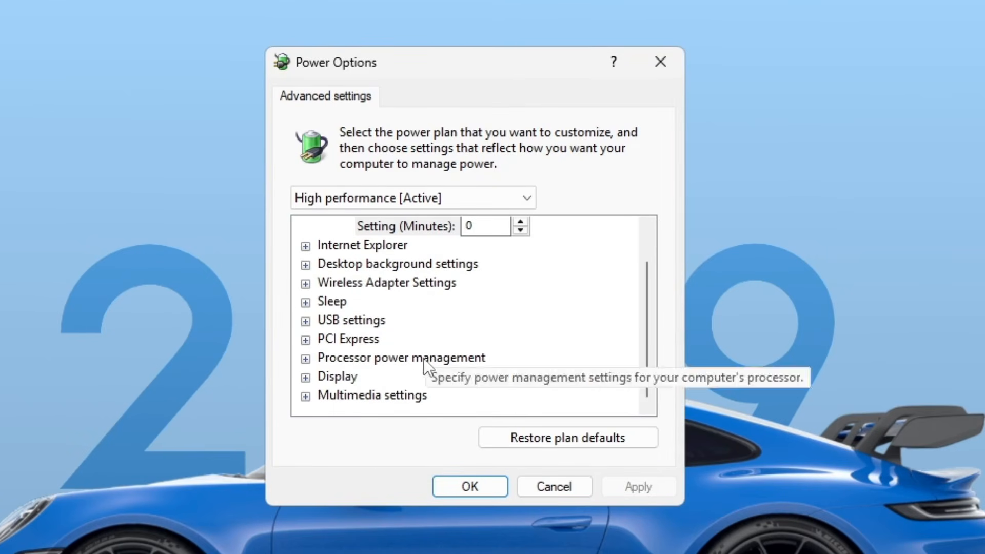
left_click(302, 339)
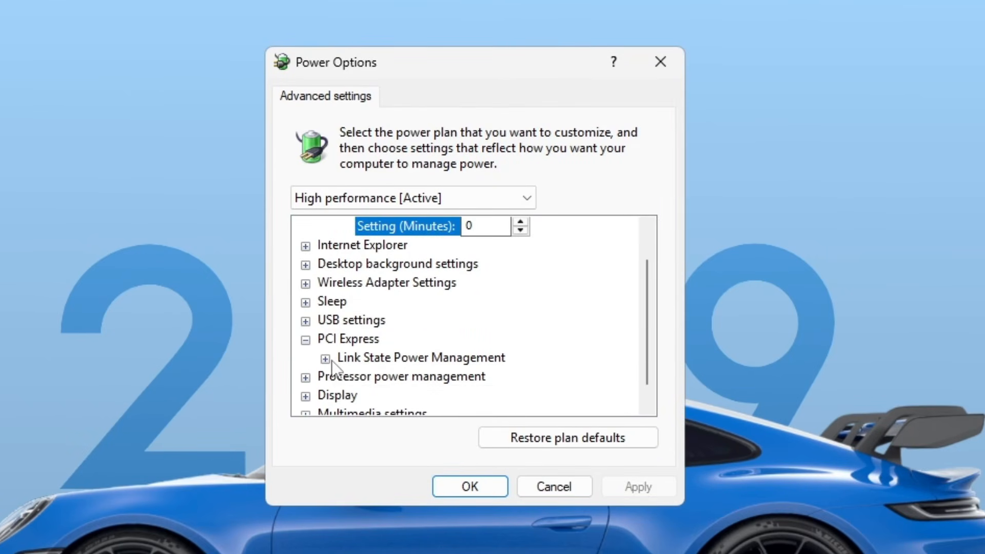
left_click(325, 357)
left_click(426, 340)
left_click(431, 342)
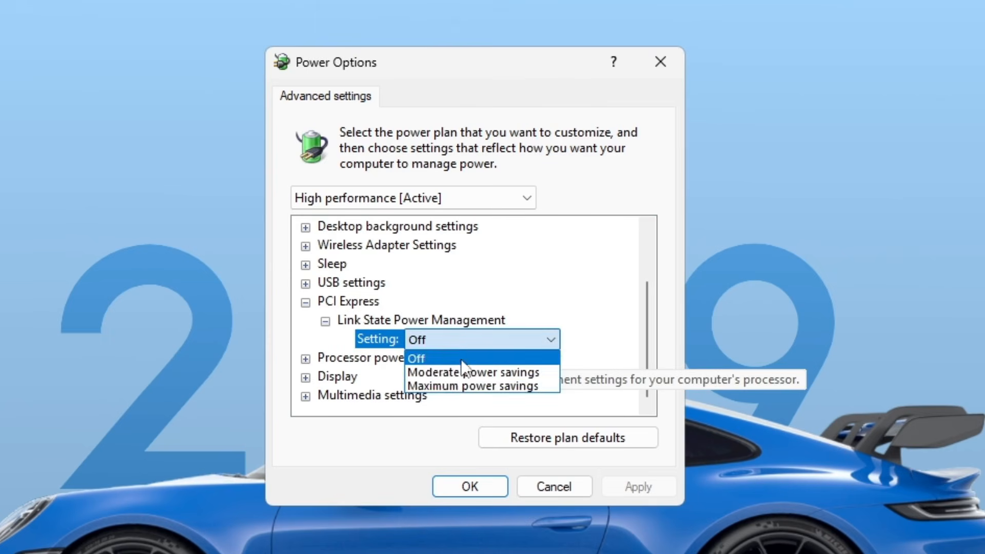
left_click(448, 358)
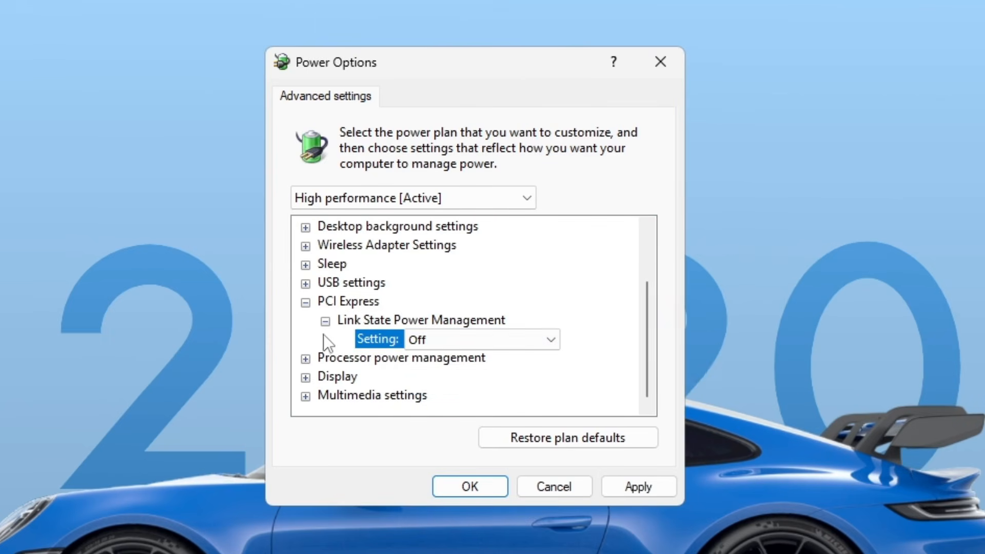
- Keep the maximum and minimum processor state at 100% under Processor power management and apply the power settings
left_click(306, 358)
left_click(325, 357)
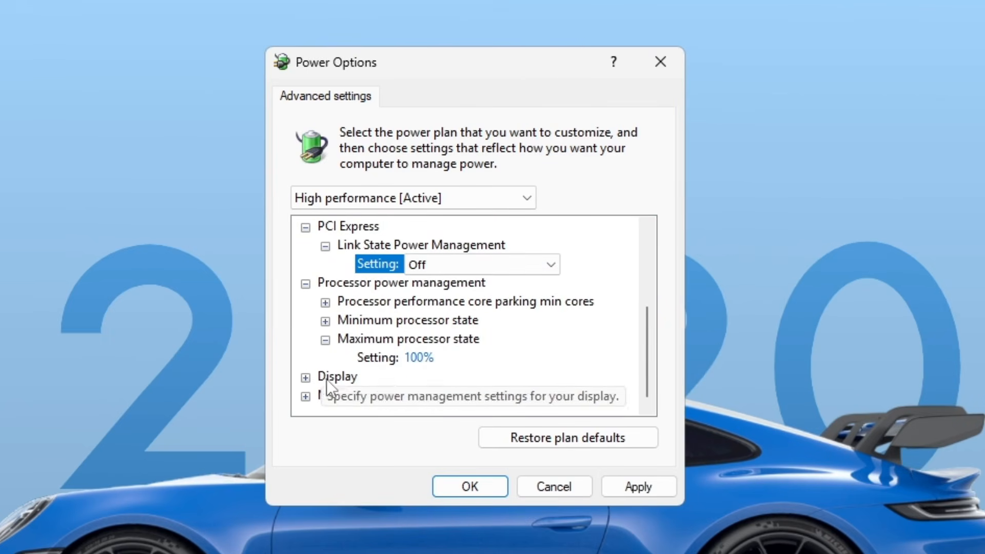
left_click(386, 358)
double_click(464, 359)
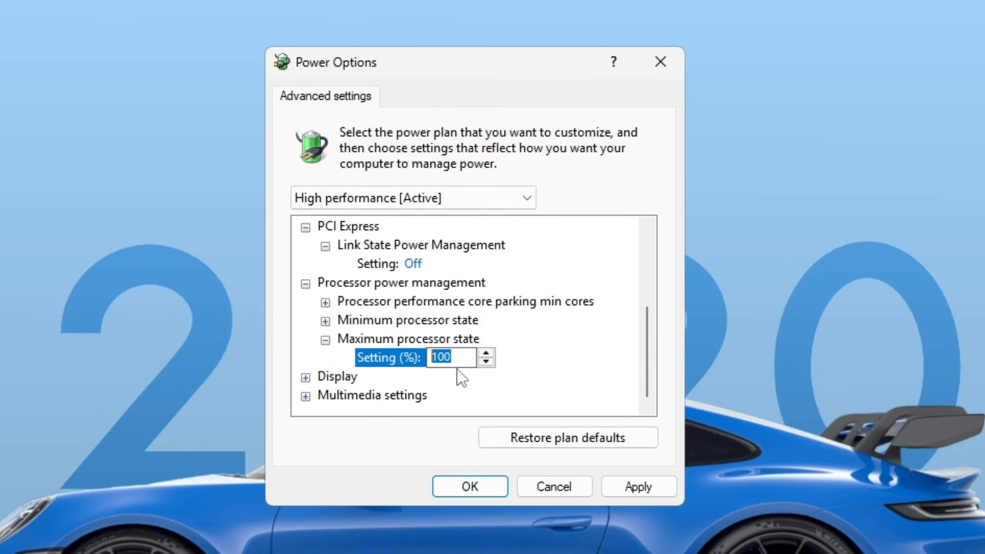
left_click(359, 321)
left_click(325, 321)
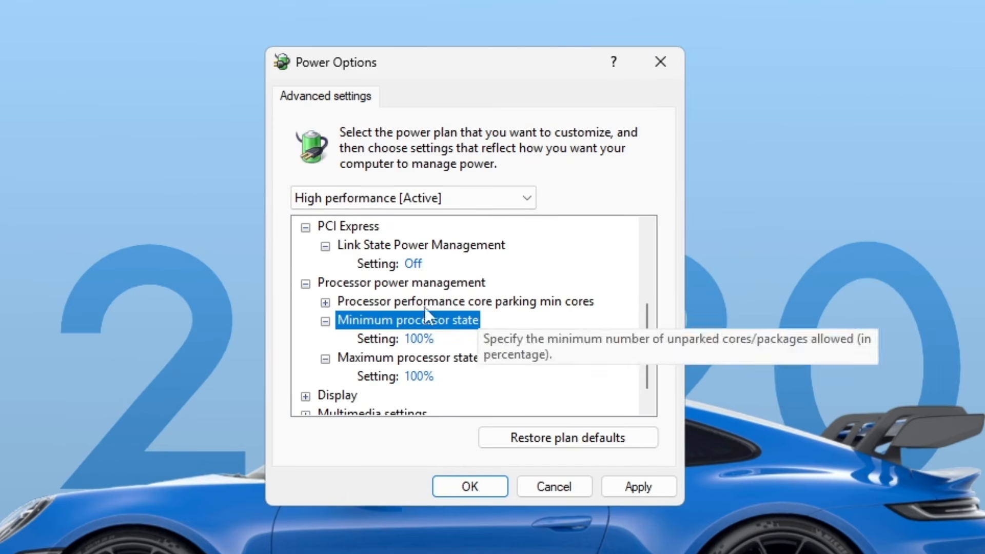
left_click(647, 490)
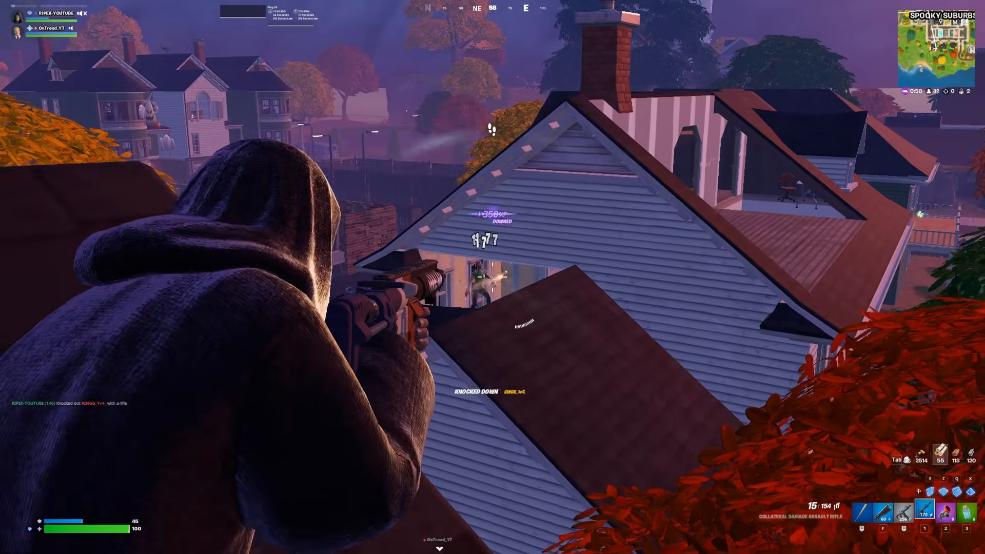
key("f")
key("space")
key("w")
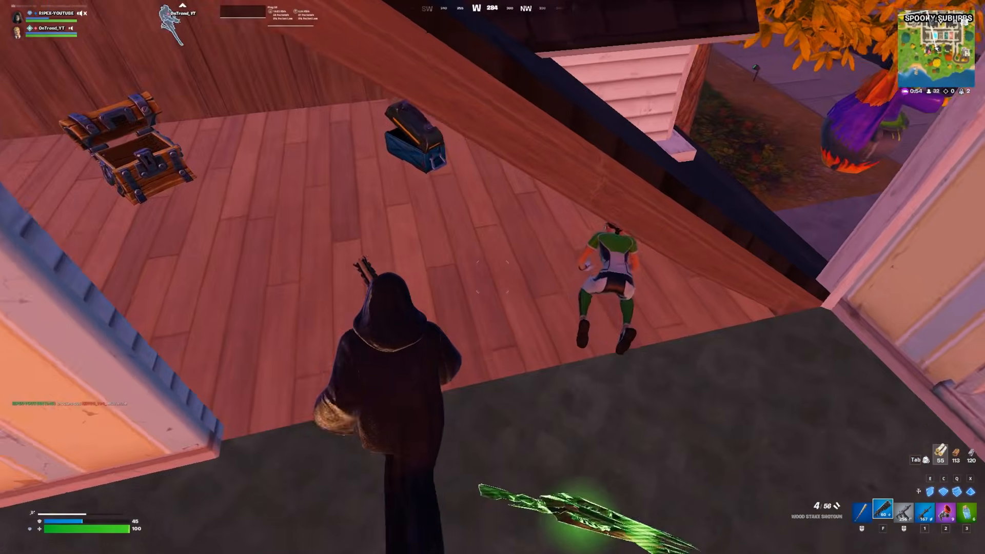
left_click(493, 277)
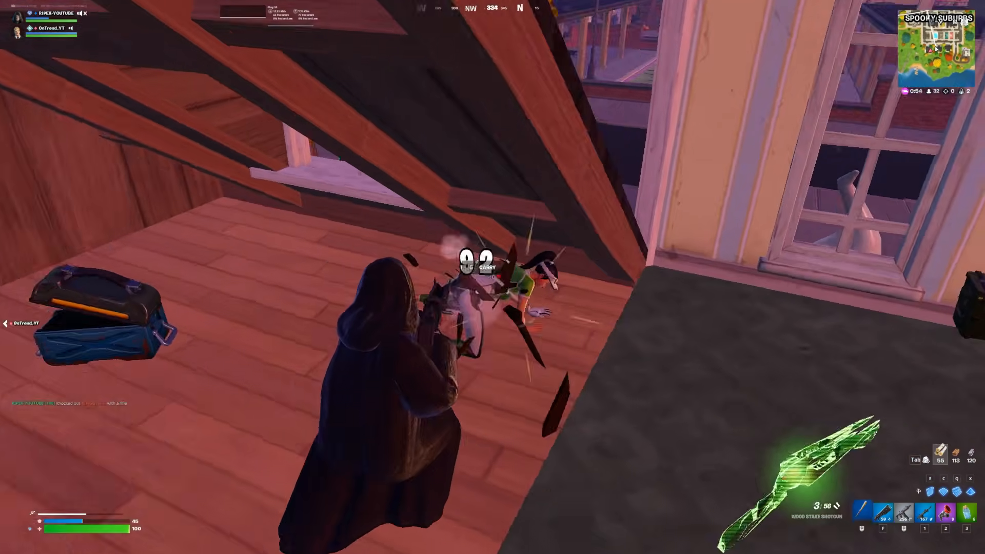
left_click(492, 277)
key("f")
key("r")
key("r")
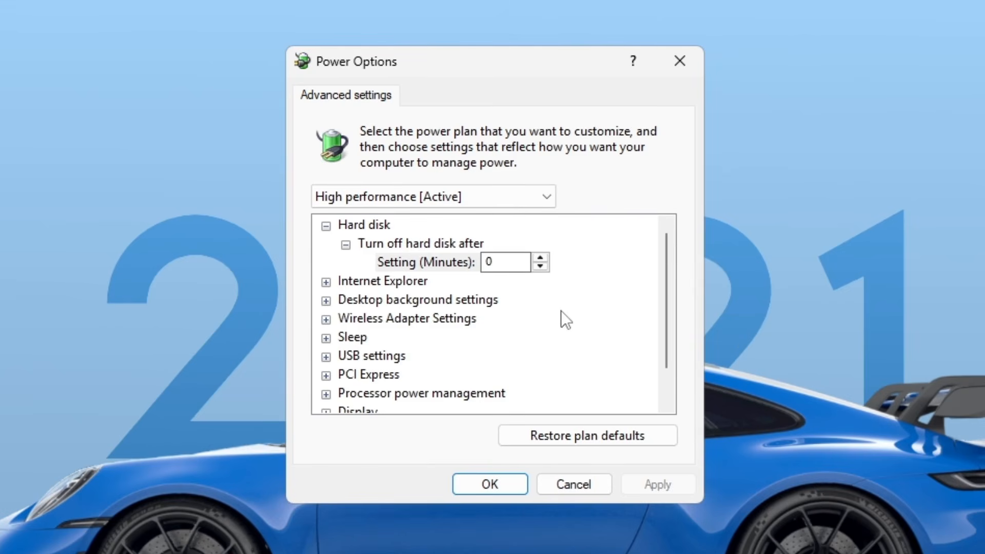
- Set the USB selective suspend setting under USB settings to Disabled and apply the change
scroll(561, 310, "down", 1)
left_click(326, 319)
left_click(345, 337)
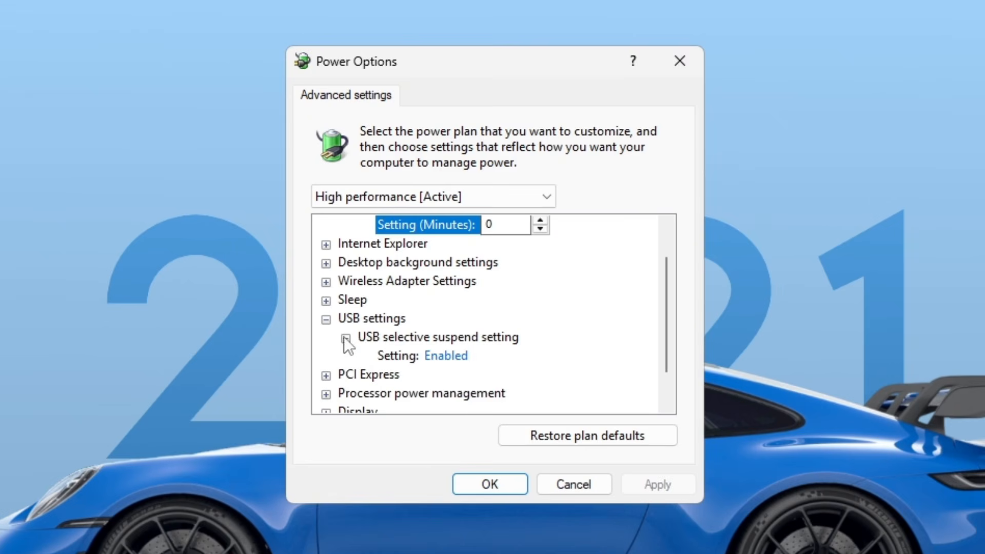
left_click(466, 356)
left_click(485, 356)
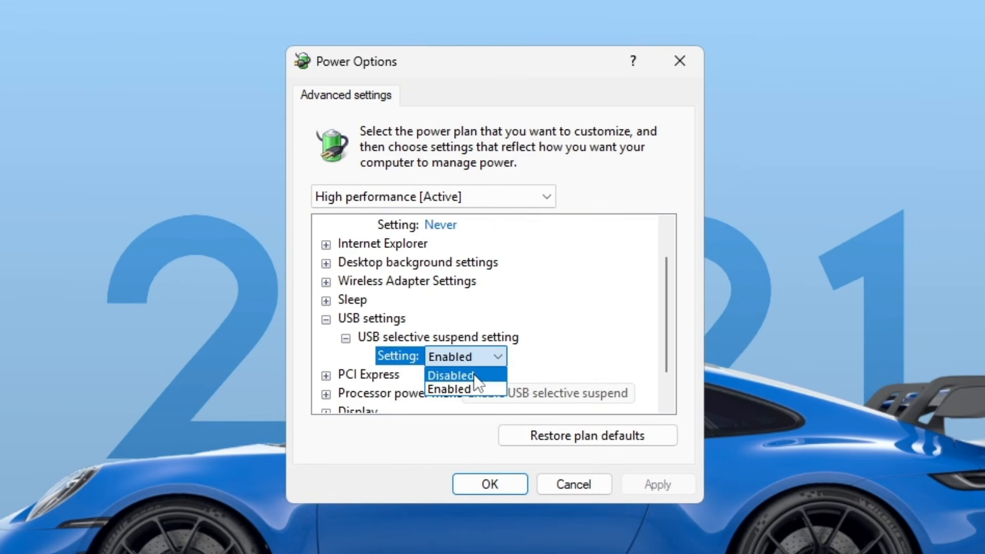
left_click(473, 375)
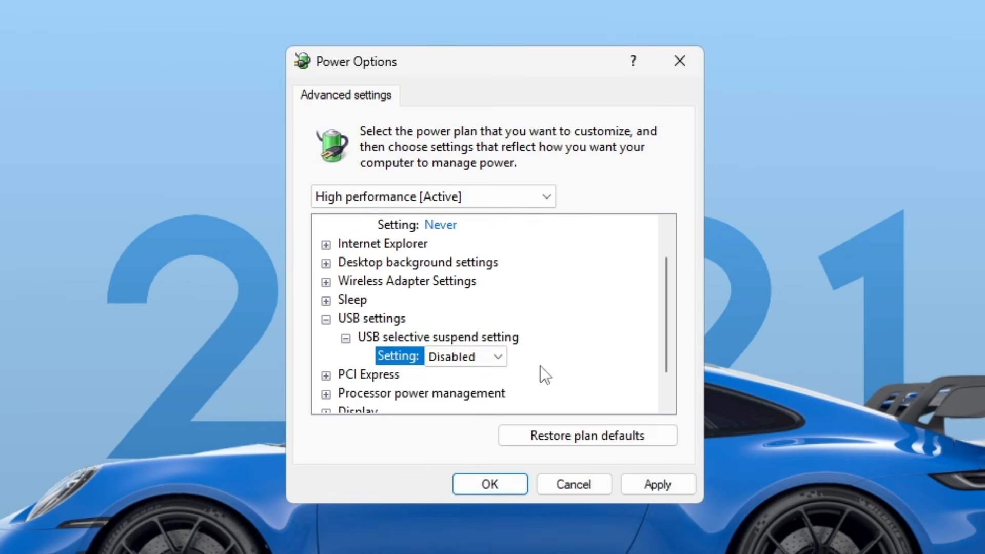
left_click(468, 363)
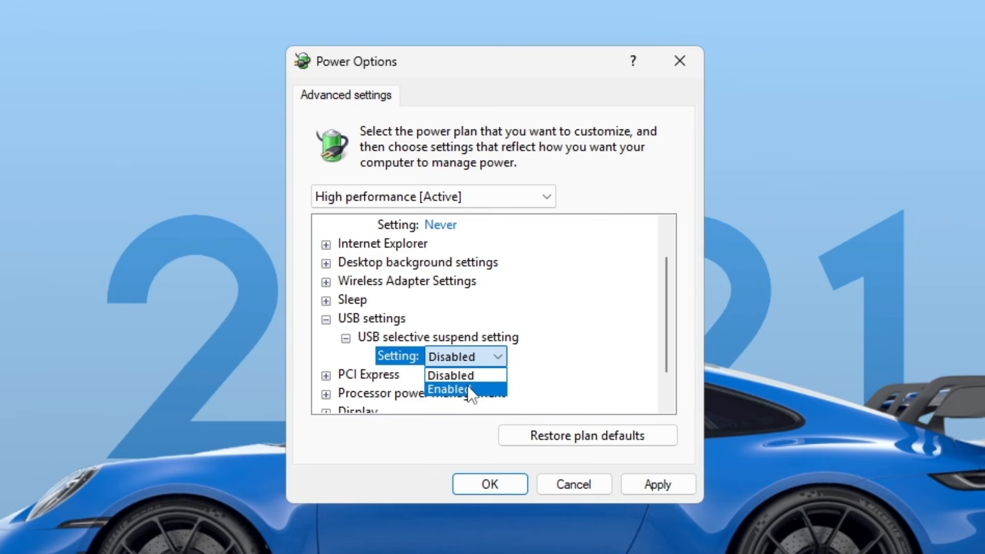
left_click(469, 375)
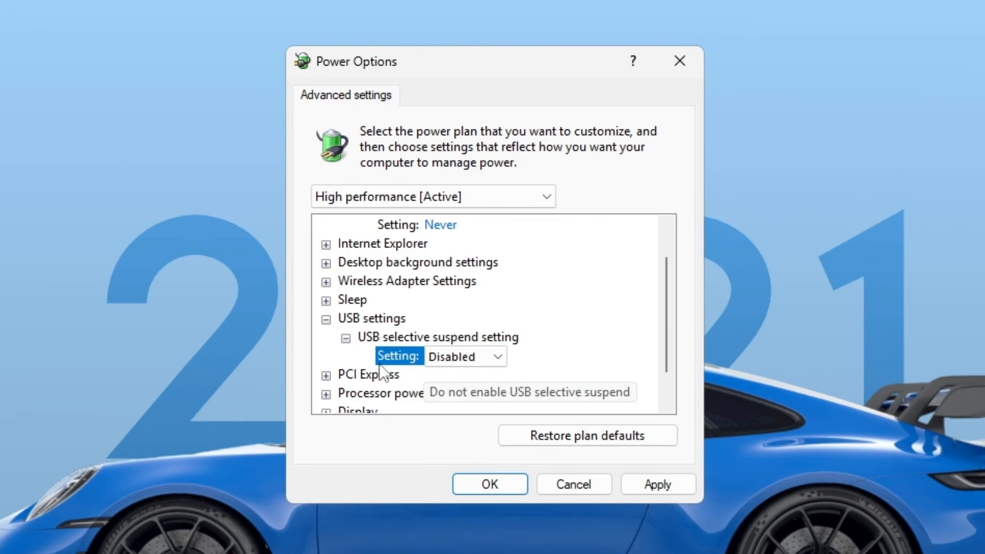
left_click(632, 489)
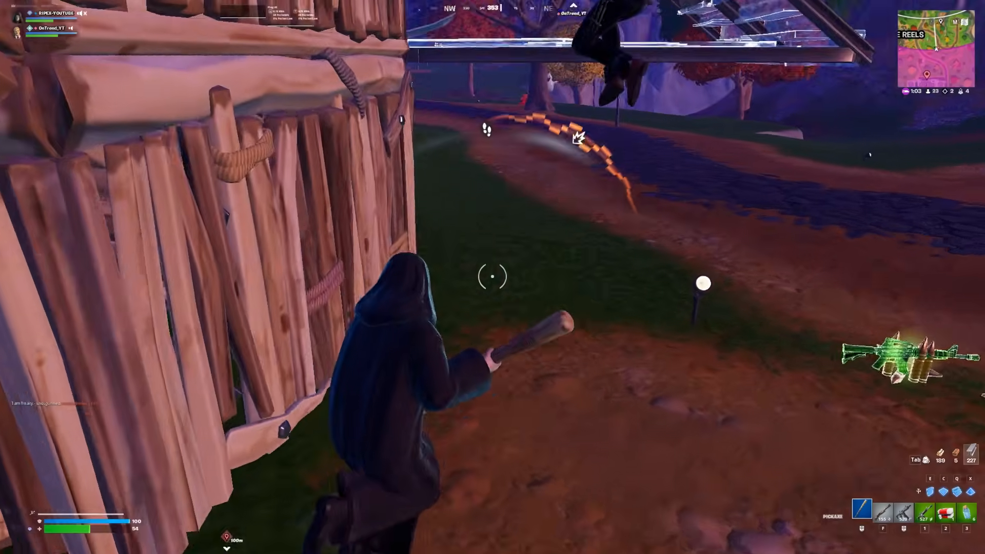
left_click(492, 277)
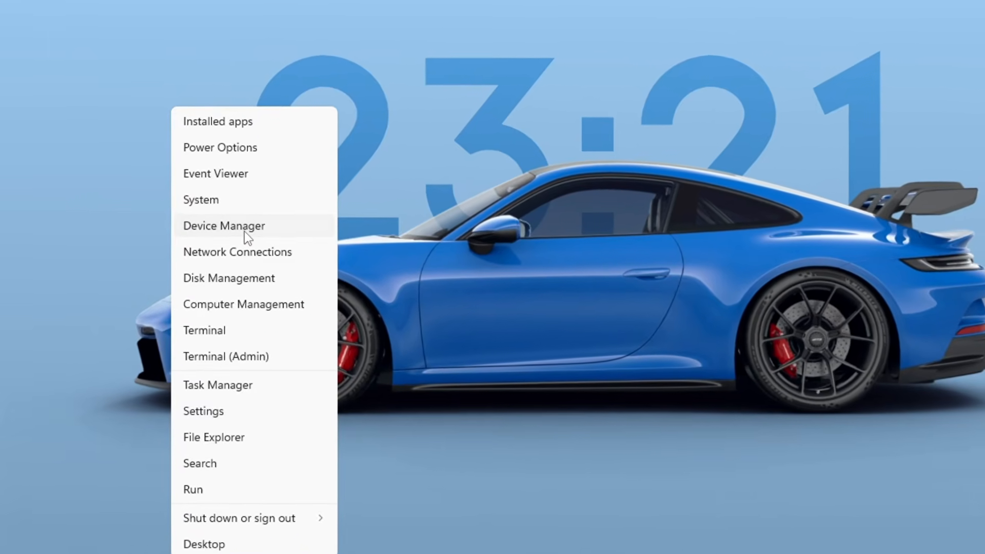
- Switch to Device Manager and open the power management settings of the Generic USB Hub under Universal Serial Bus controllers
left_click(244, 234)
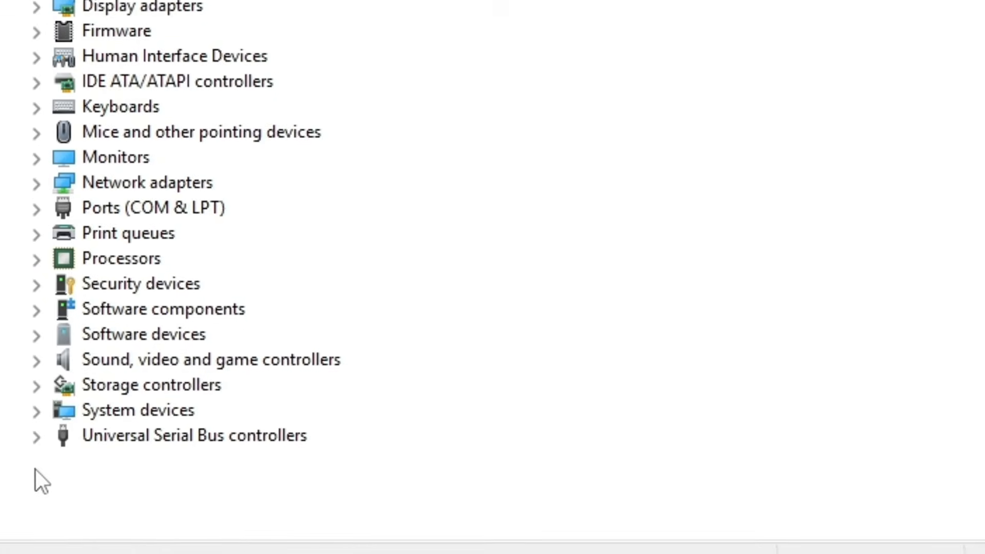
left_click(183, 424)
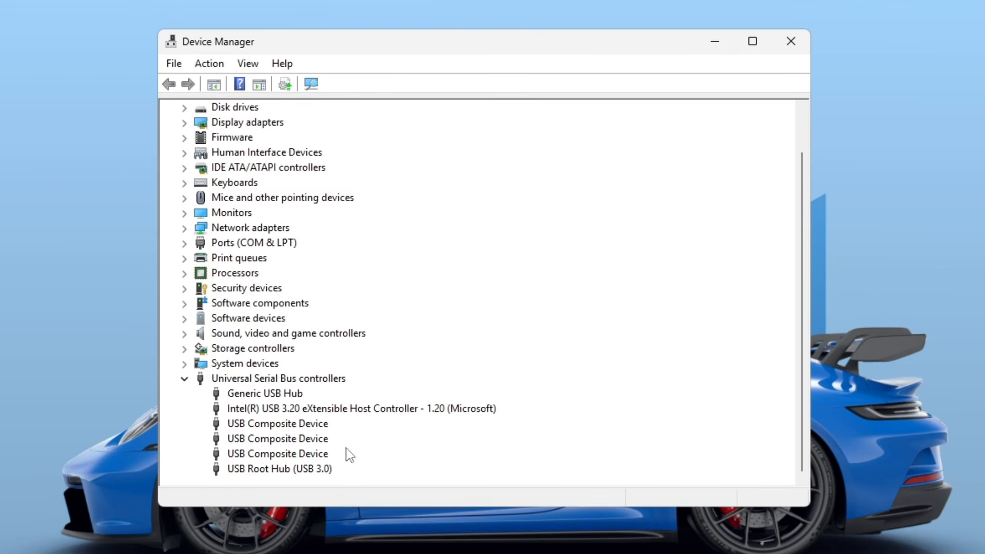
double_click(241, 358)
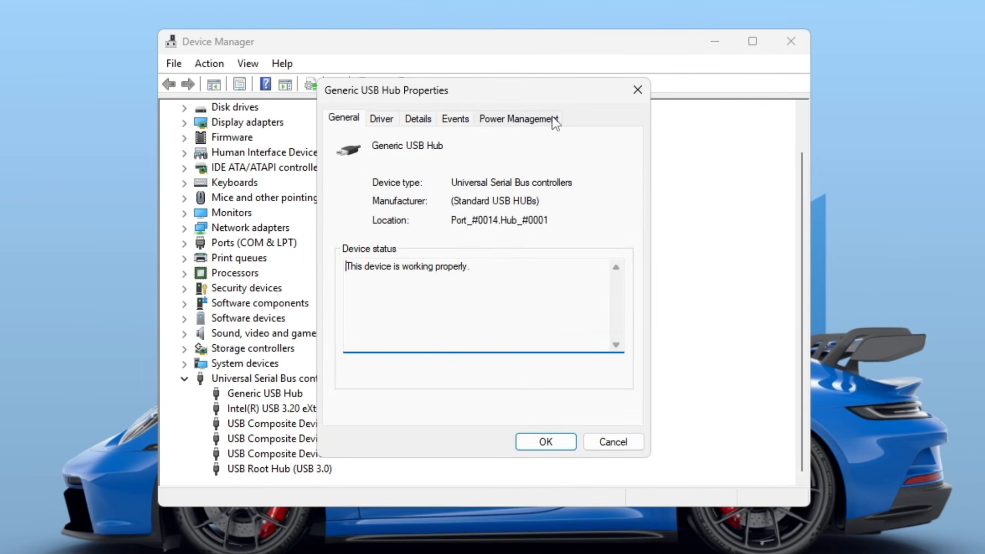
left_click(553, 119)
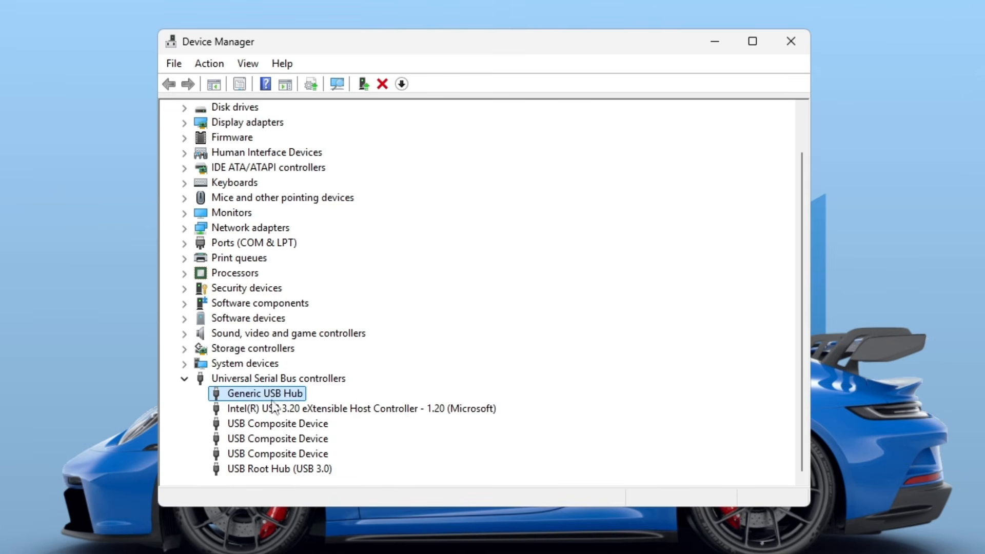
- Keep the Intel(R) USB 3.20 eXtensible Host Controller disallowed from being turned off to save power, and confirm its properties
double_click(236, 410)
left_click(564, 121)
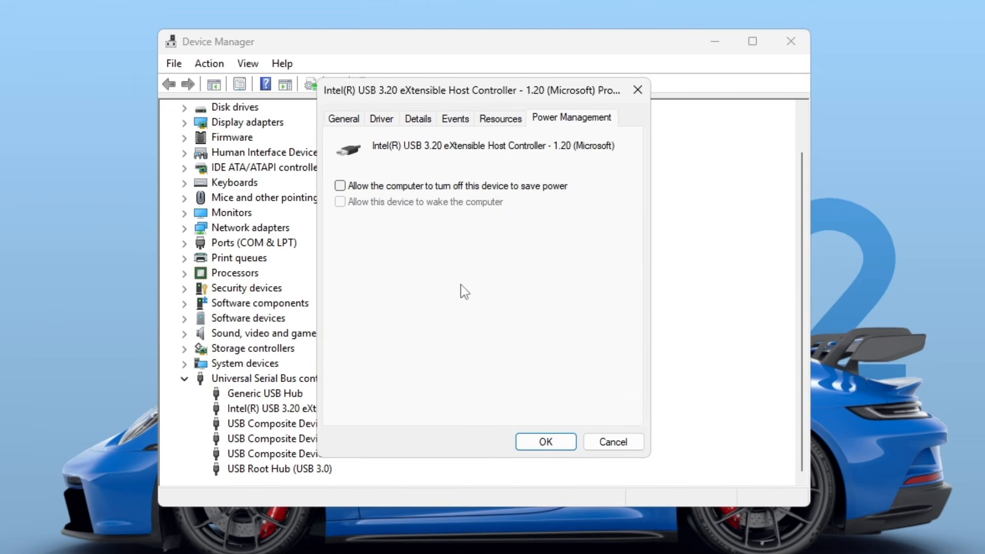
left_click(533, 447)
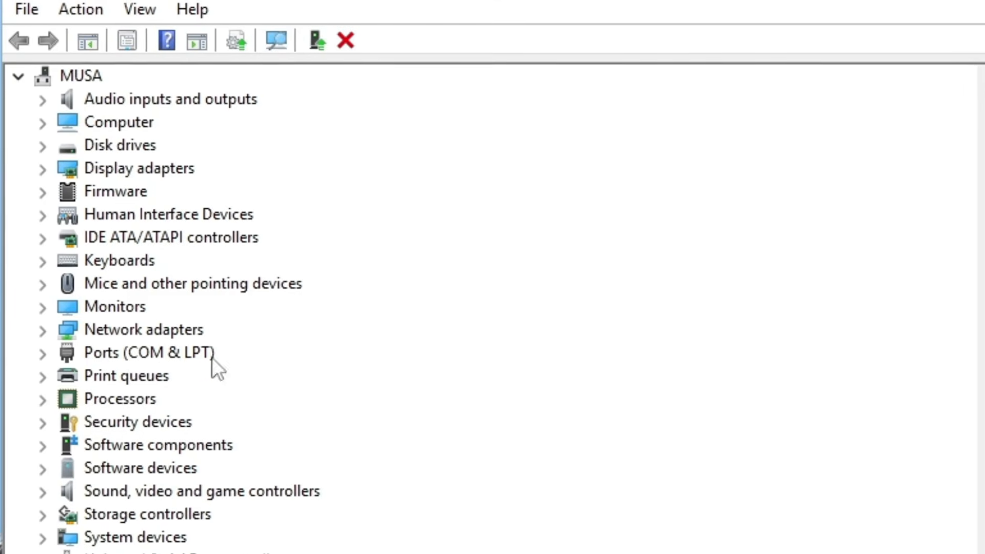
- Under Human Interface Devices, keep the first HID-compliant consumer control device disallowed from waking the computer, and confirm its properties
left_click(43, 212)
left_click(129, 239)
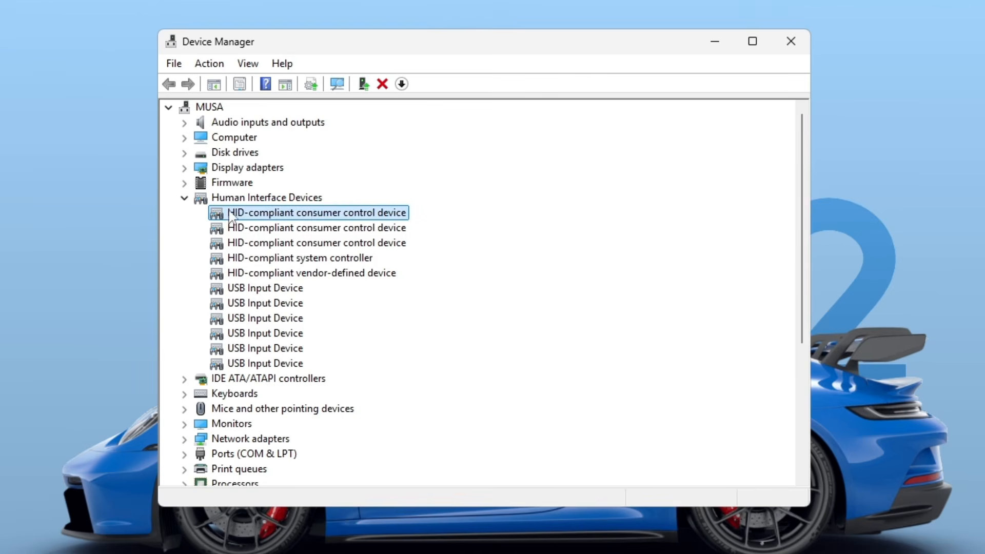
double_click(321, 213)
left_click(524, 120)
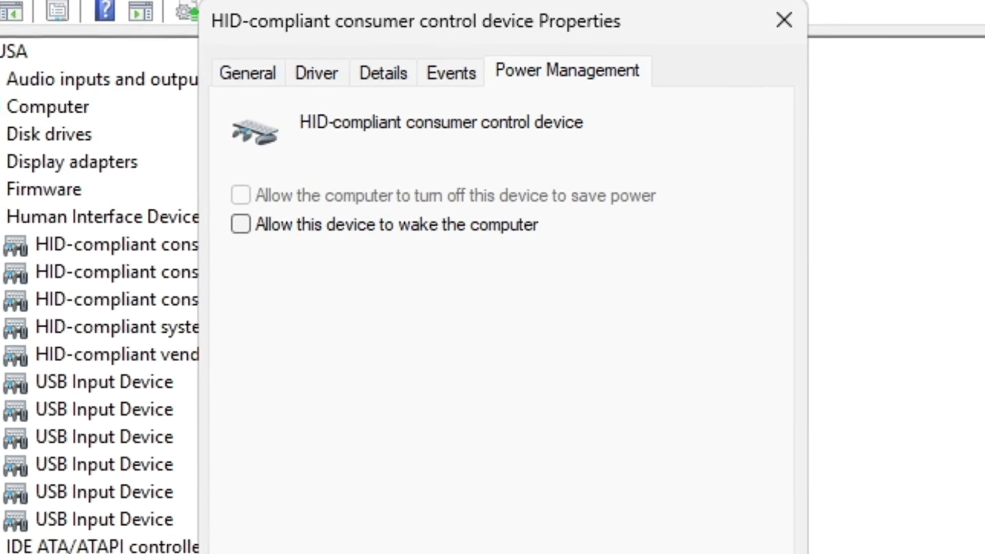
left_click(556, 446)
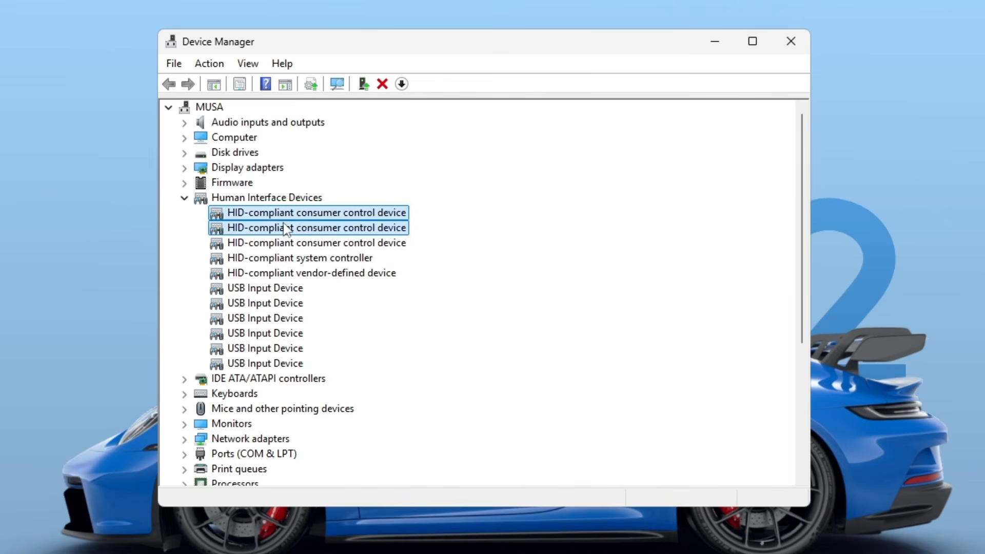
- Keep the remaining HID-compliant consumer control devices disallowed from waking the computer, closing the properties of each one
double_click(283, 225)
left_click(500, 122)
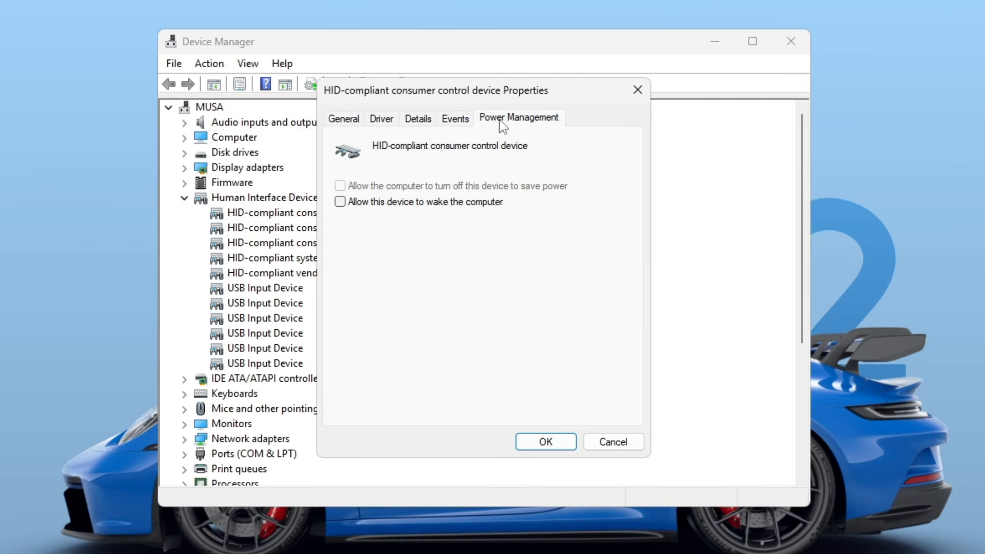
left_click(546, 441)
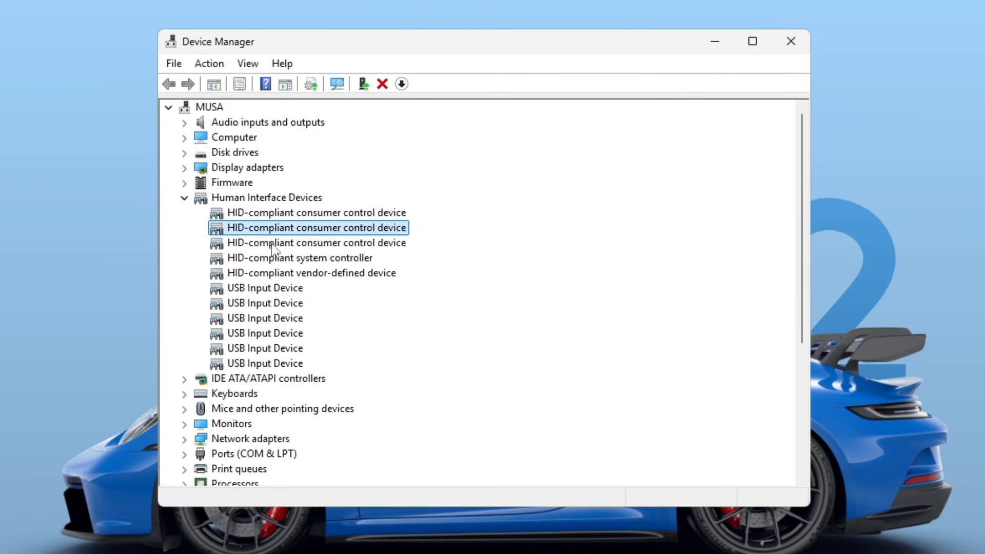
double_click(273, 239)
left_click(519, 122)
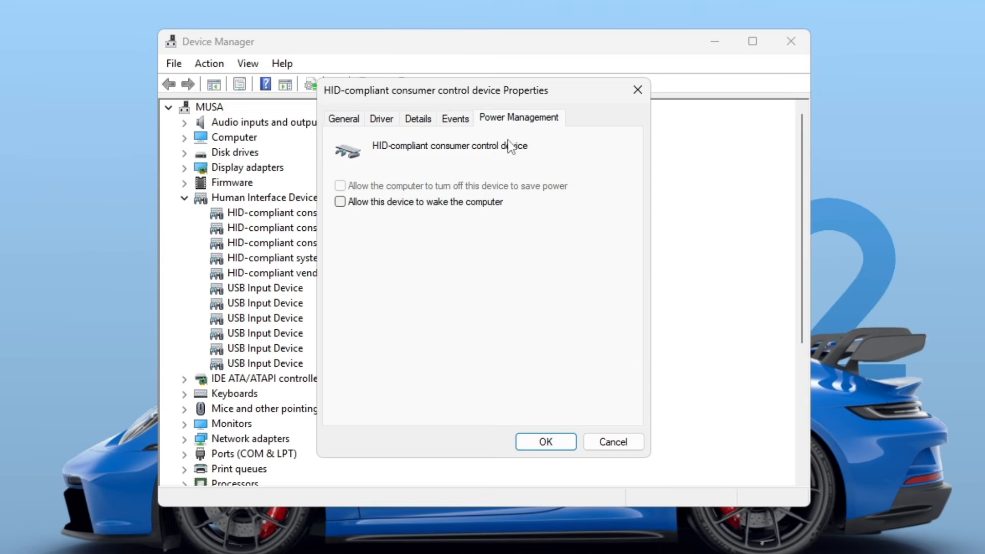
left_click(539, 445)
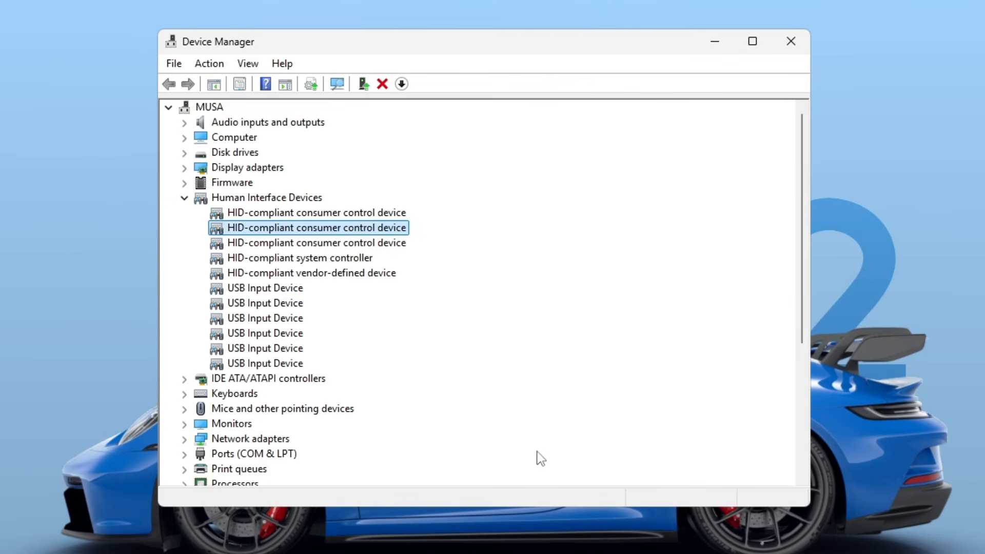
double_click(257, 244)
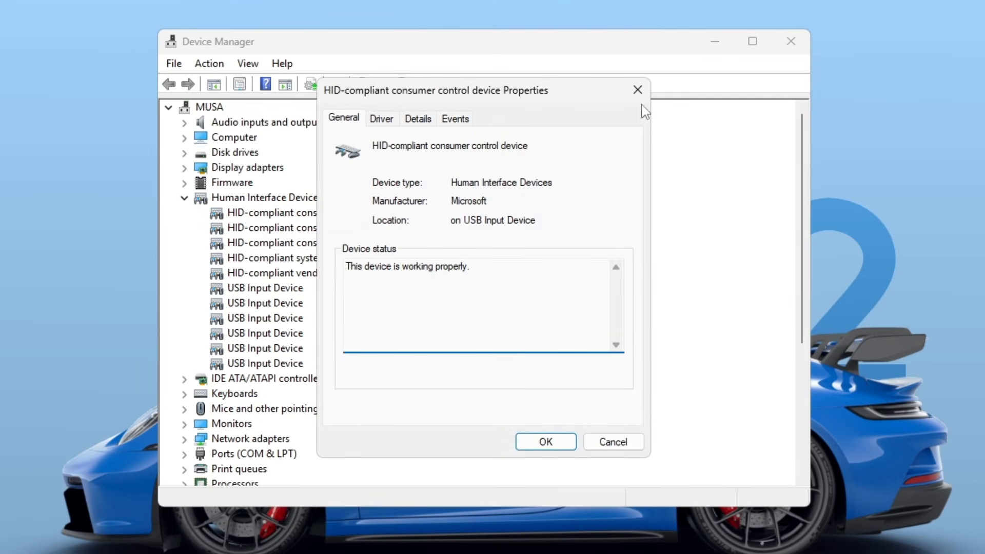
left_click(638, 89)
- Keep the HID-compliant system controller disallowed from waking the computer, and check the power management settings of the HID-compliant vendor-defined device
double_click(296, 258)
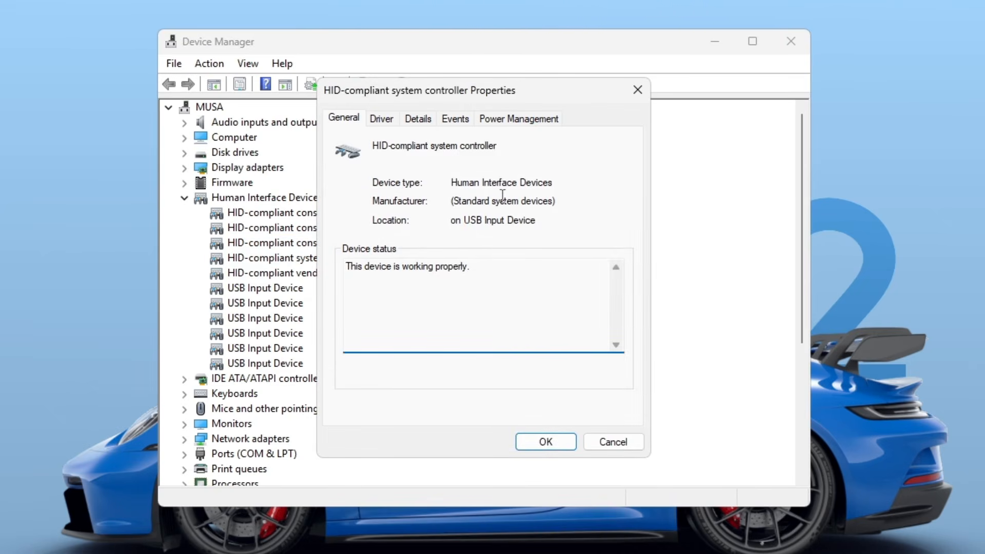
left_click(518, 119)
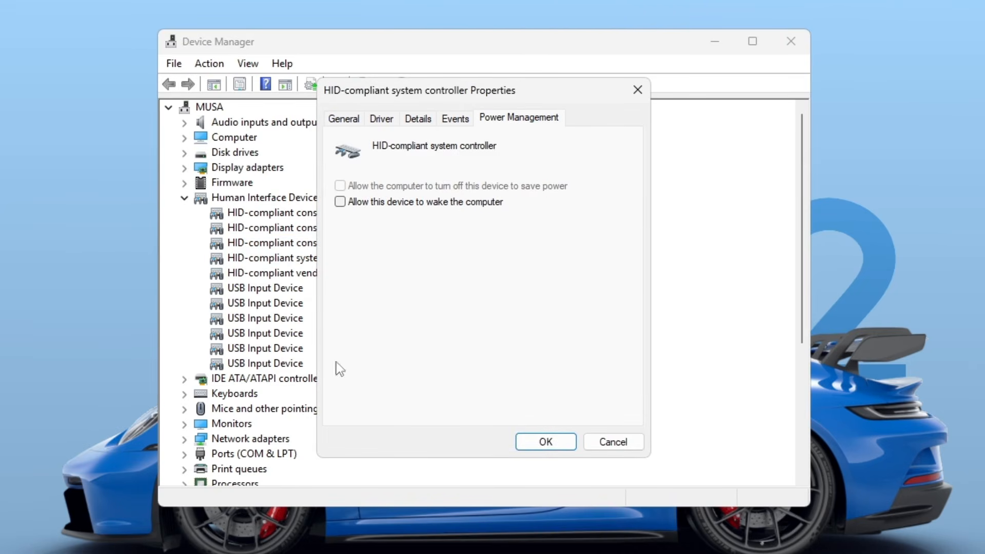
left_click(530, 444)
double_click(268, 275)
left_click(518, 119)
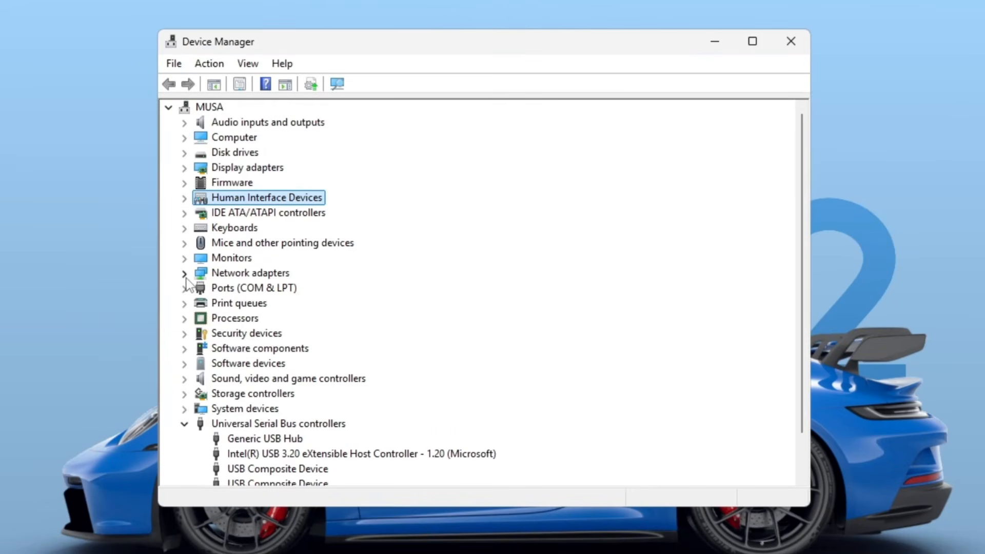
- Open the advanced properties of the Realtek PCIe GbE Family Controller under Network adapters
left_click(184, 273)
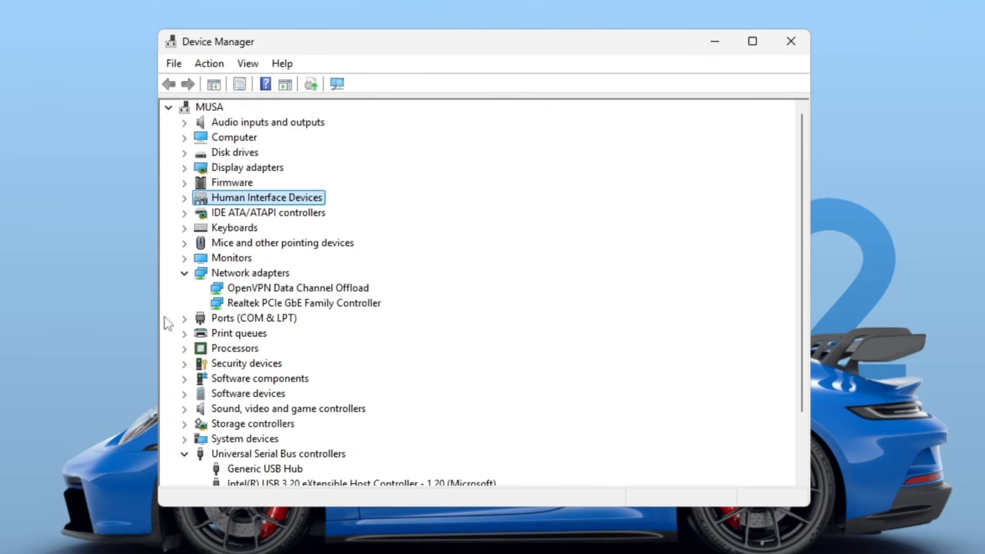
left_click(306, 303)
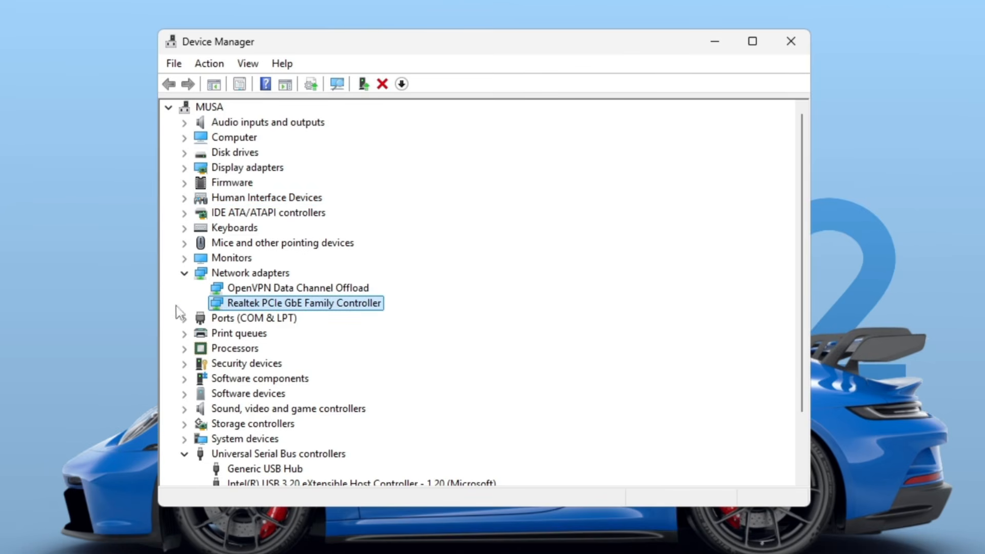
double_click(312, 307)
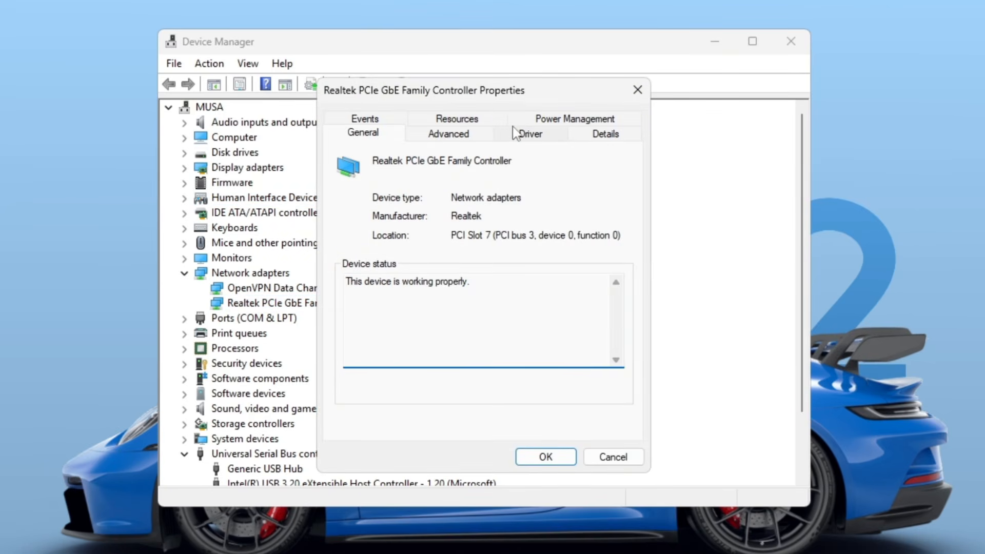
left_click(460, 135)
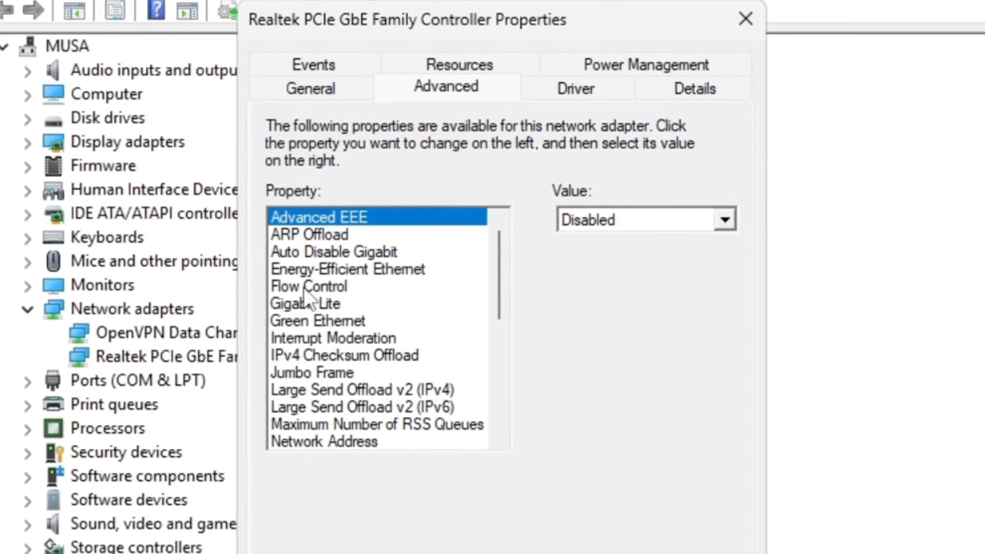
- Check the adapter's Energy-Efficient Ethernet and Green Ethernet properties, and set Power Saving Mode to Disabled
left_click(310, 270)
left_click(319, 324)
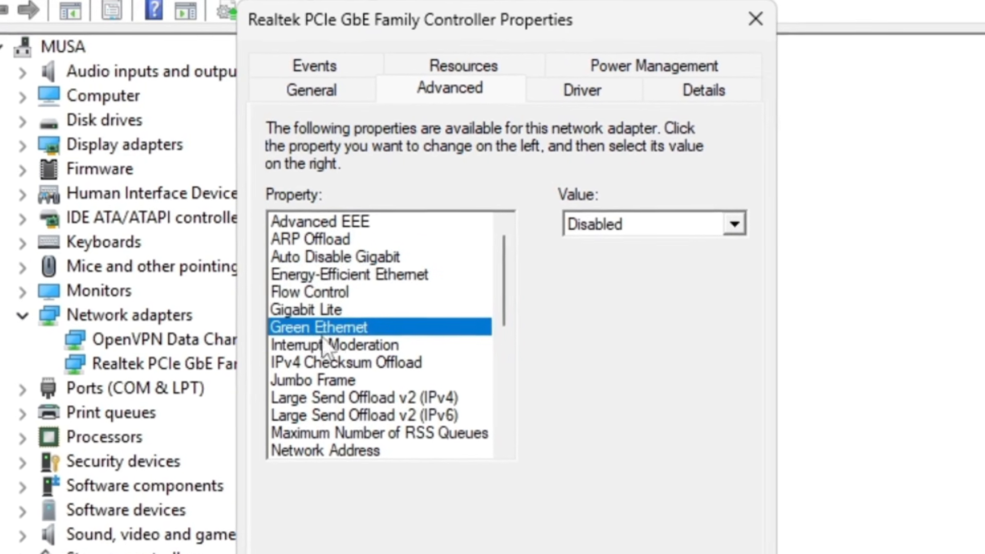
scroll(323, 343, "down", 3)
left_click(334, 329)
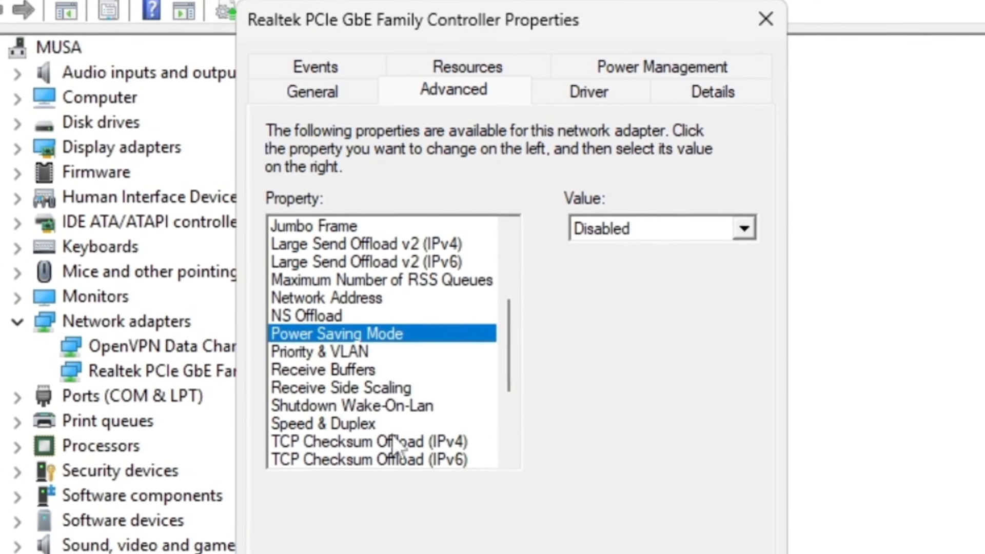
left_click(682, 229)
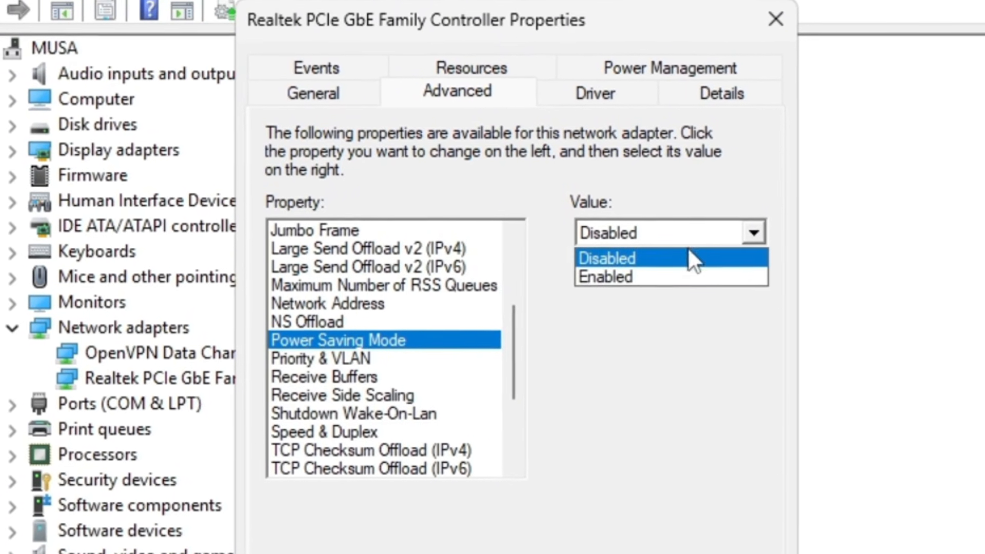
left_click(689, 256)
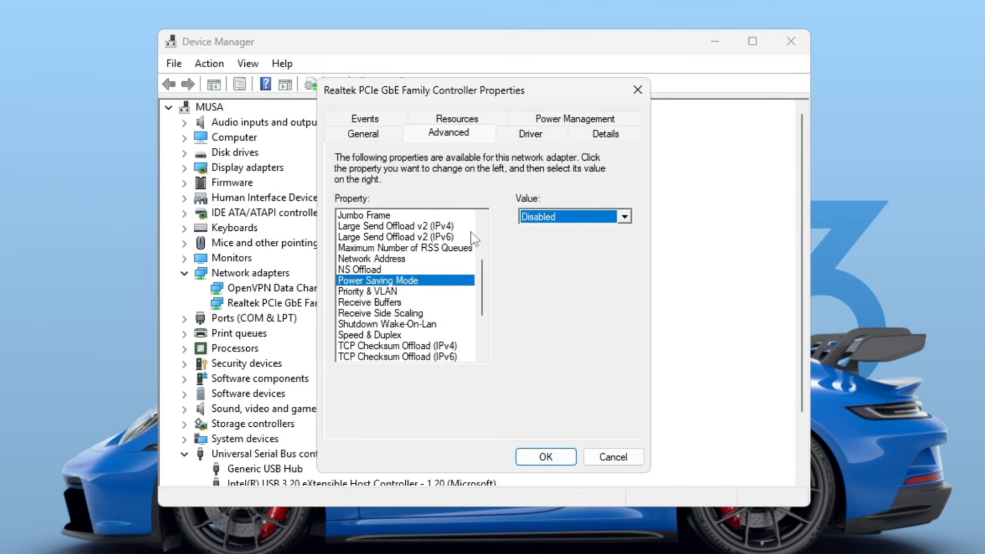
- In the Realtek adapter's power management settings, keep the computer disallowed from turning off the device to save power
left_click(592, 120)
left_click(340, 201)
left_click(341, 201)
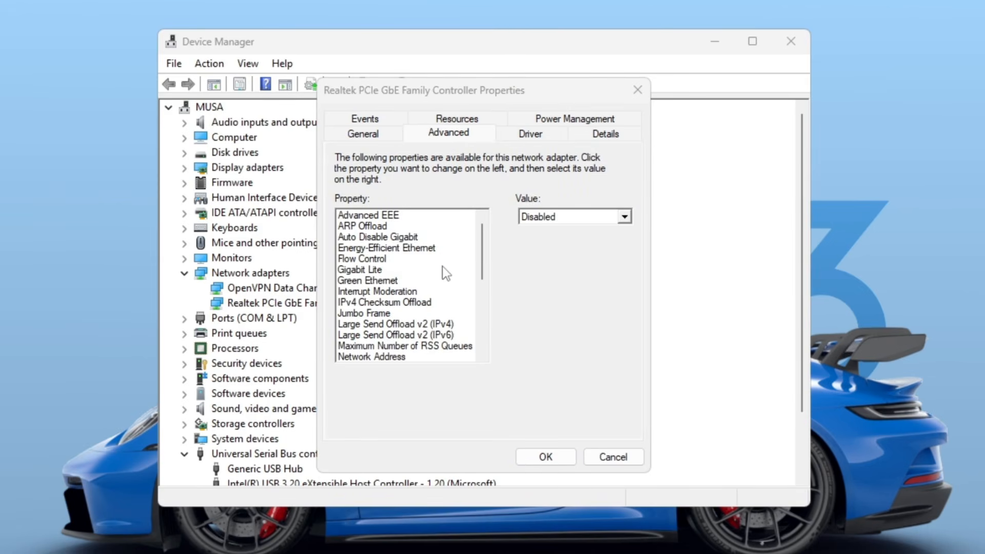
- Set the Interrupt Moderation property of the Realtek PCIe GbE Family Controller to Disabled
left_click(369, 291)
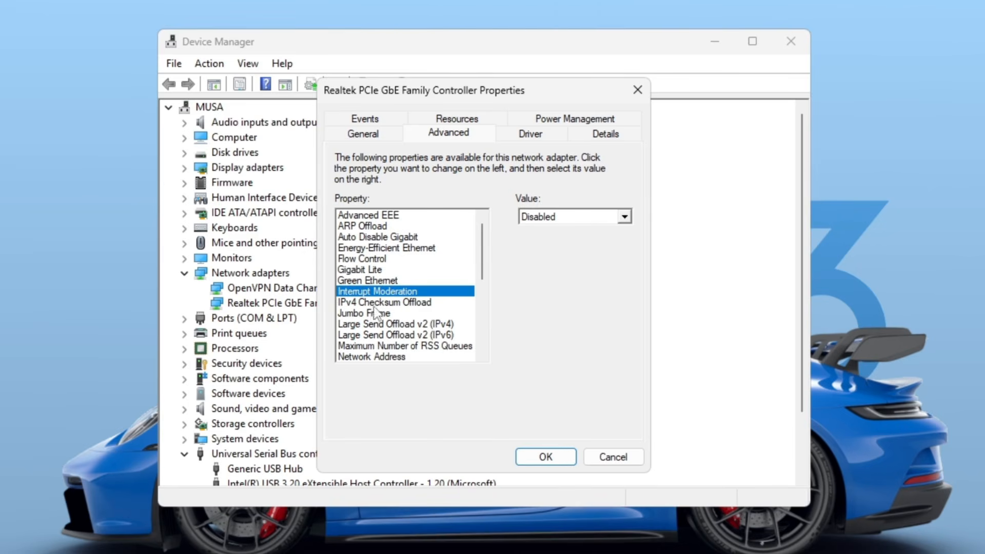
left_click(582, 219)
left_click(583, 226)
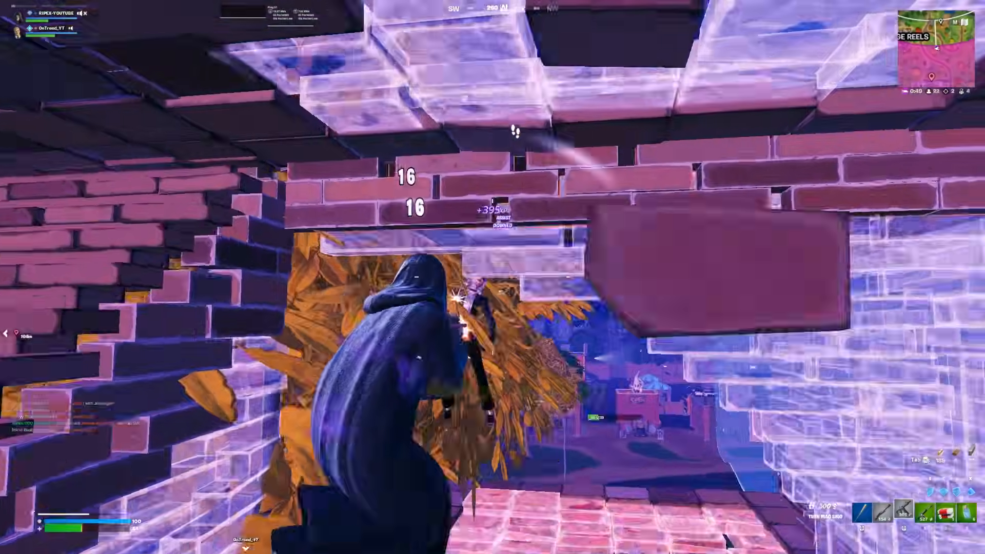
key("f")
key("e")
left_click(492, 277)
key("f")
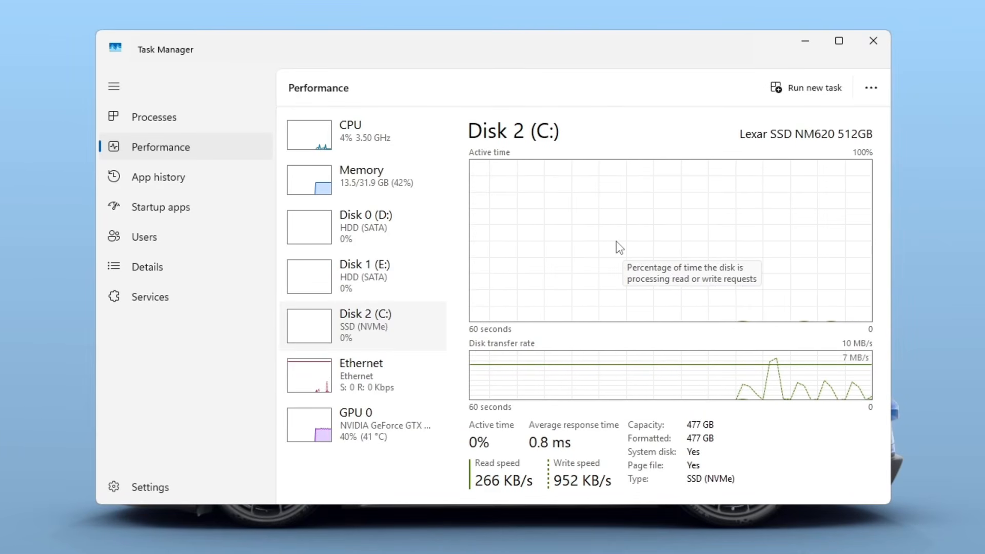
- In Task Manager, examine the full list of running processes and their resource usage for unneeded background apps
left_click(129, 116)
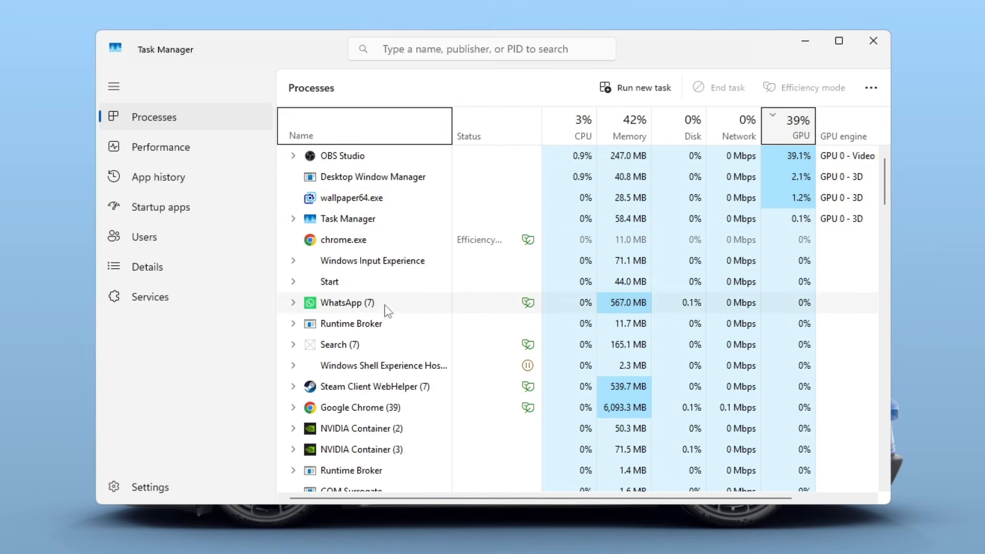
scroll(382, 326, "down", 1)
scroll(380, 332, "down", 9)
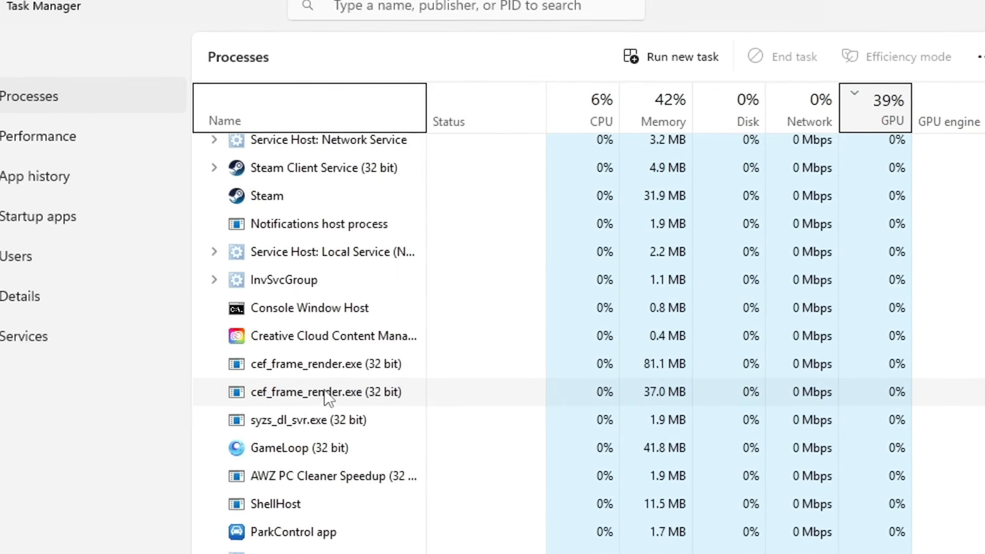
scroll(324, 399, "down", 11)
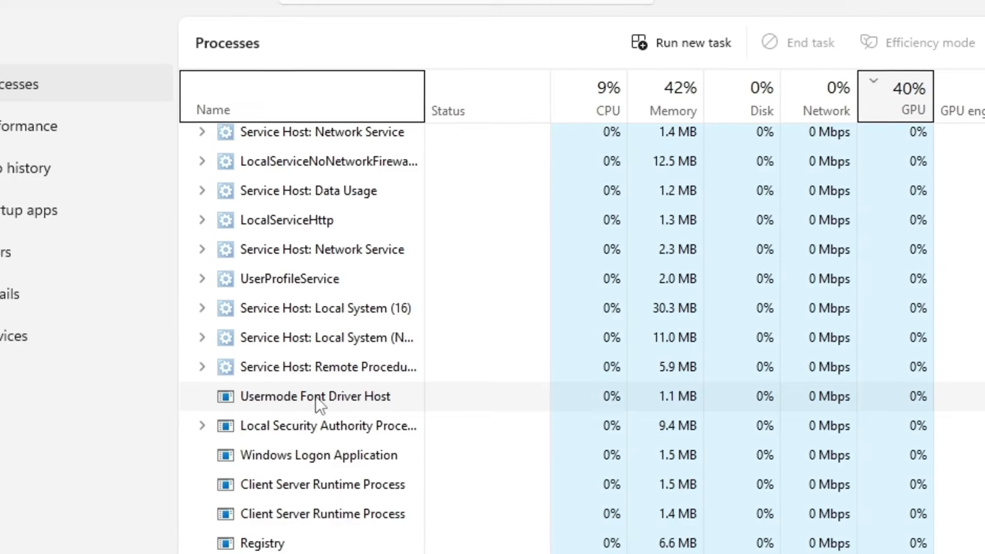
scroll(314, 396, "down", 13)
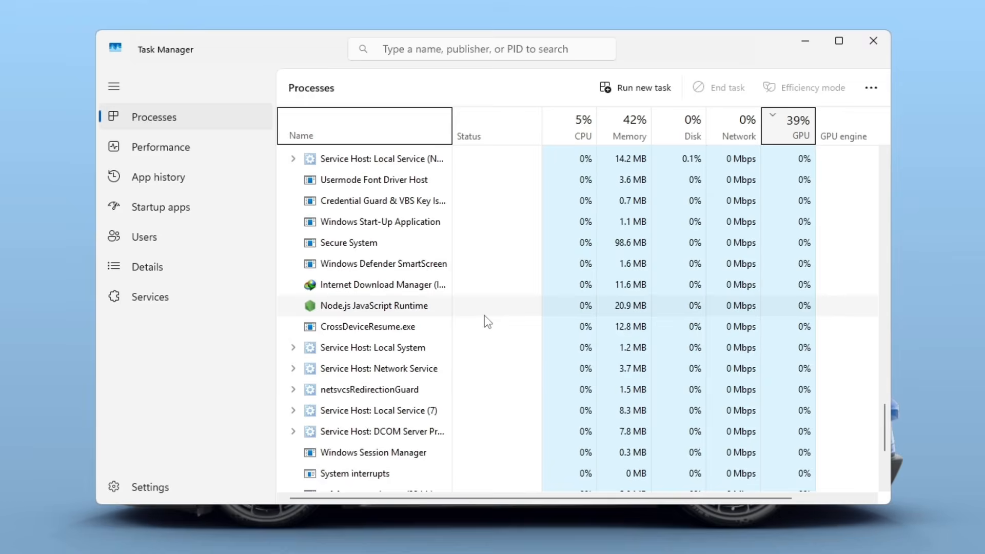
scroll(474, 371, "down", 5)
scroll(484, 315, "up", 18)
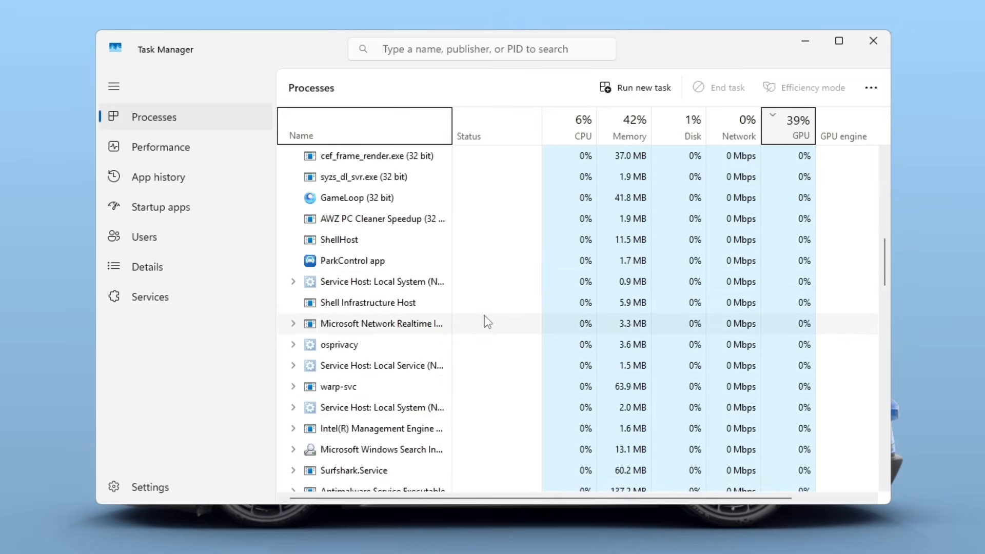
scroll(484, 314, "up", 4)
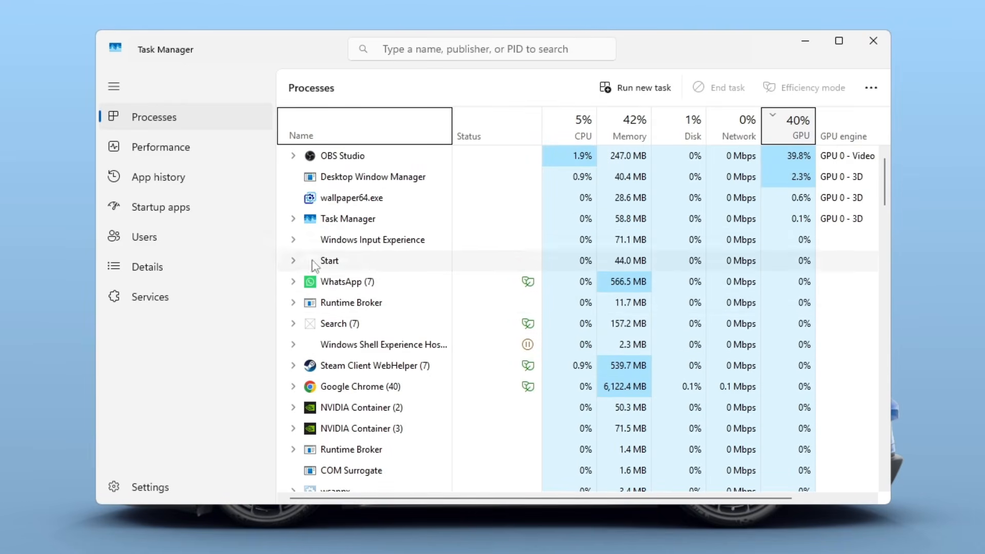
- End the WhatsApp task in the list of running processes
left_click(308, 284)
right_click(362, 283)
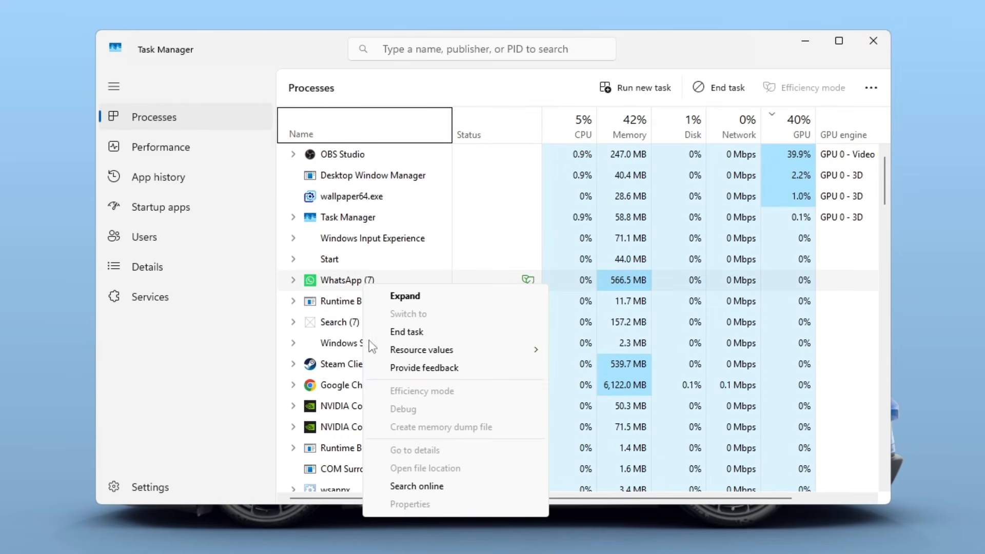
left_click(422, 332)
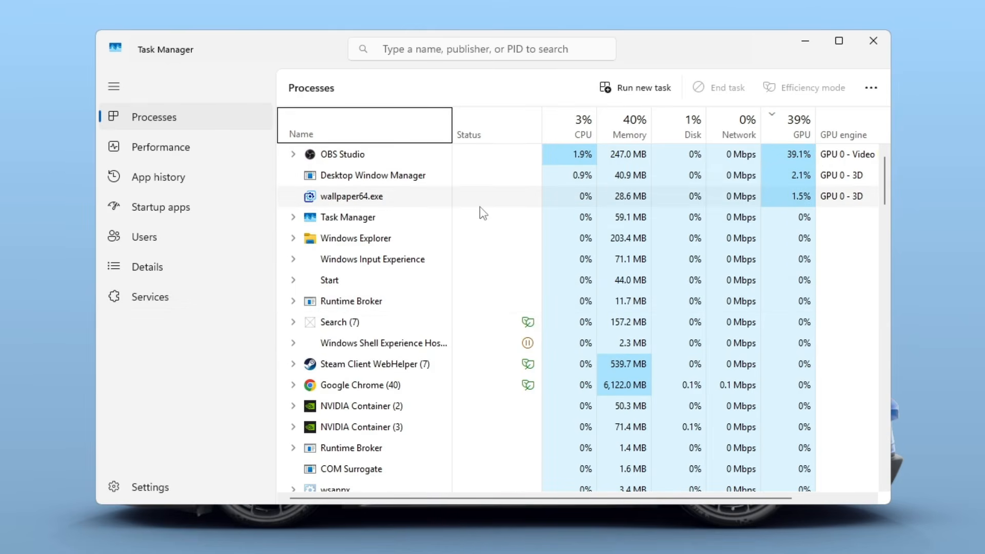
- Find the GameLoop (32 bit) process among the background processes and end its task
scroll(482, 212, "down", 9)
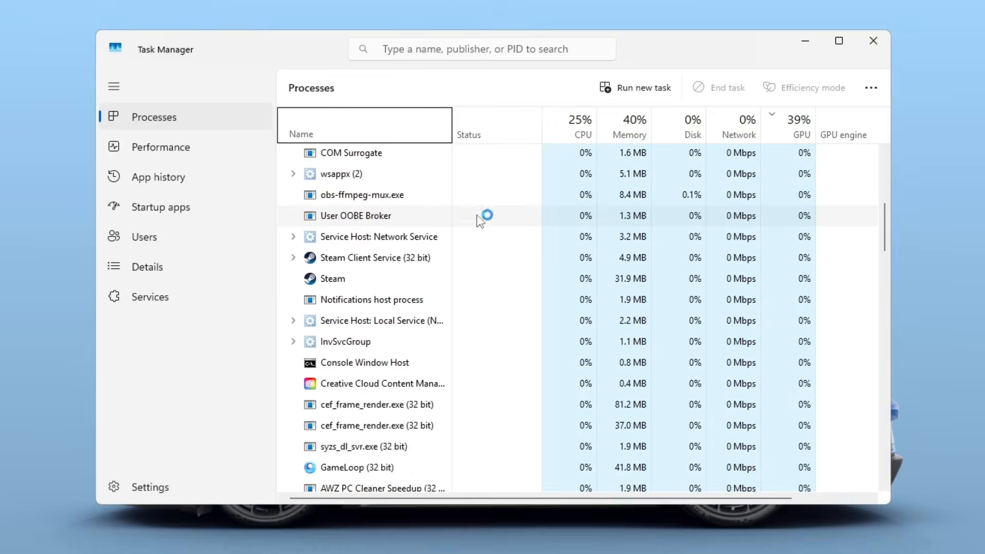
scroll(488, 221, "down", 3)
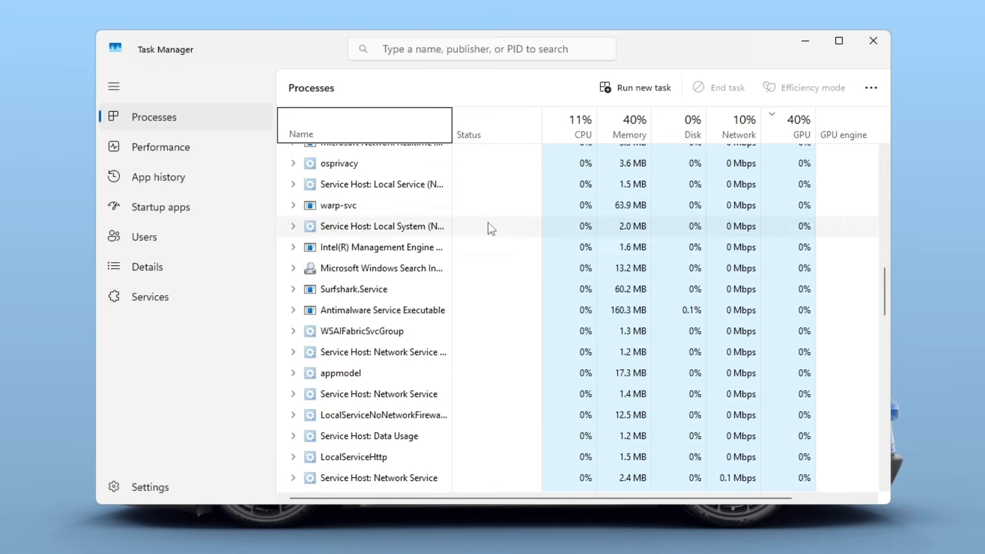
scroll(493, 241, "up", 3)
scroll(500, 254, "up", 1)
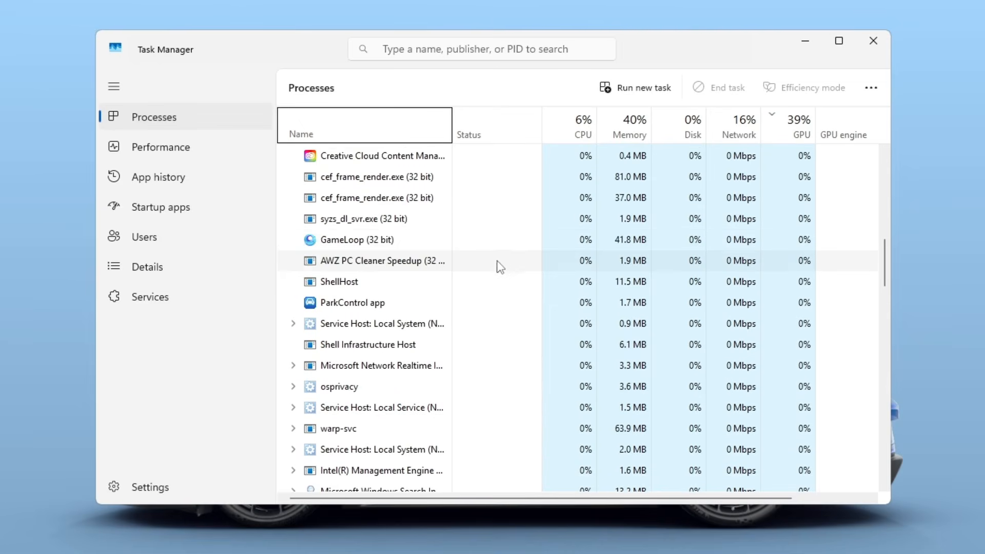
right_click(340, 246)
left_click(396, 258)
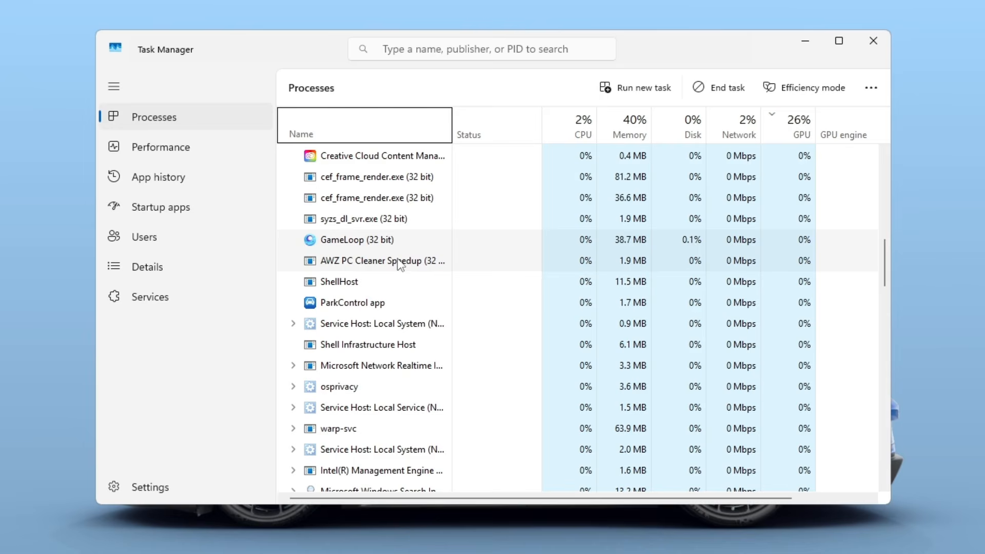
- Select the Steam process in the process list and open its task options
scroll(501, 236, "up", 10)
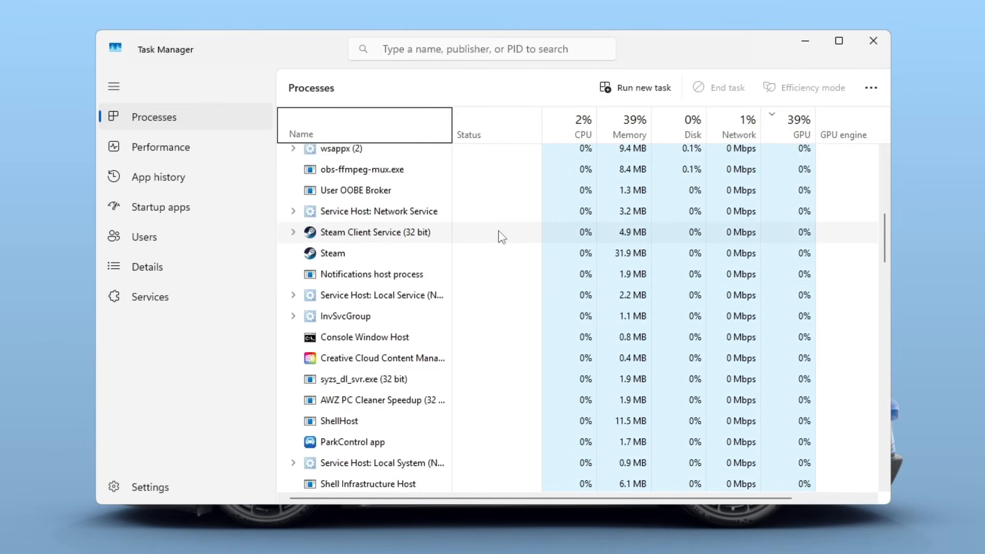
left_click(330, 245)
right_click(330, 245)
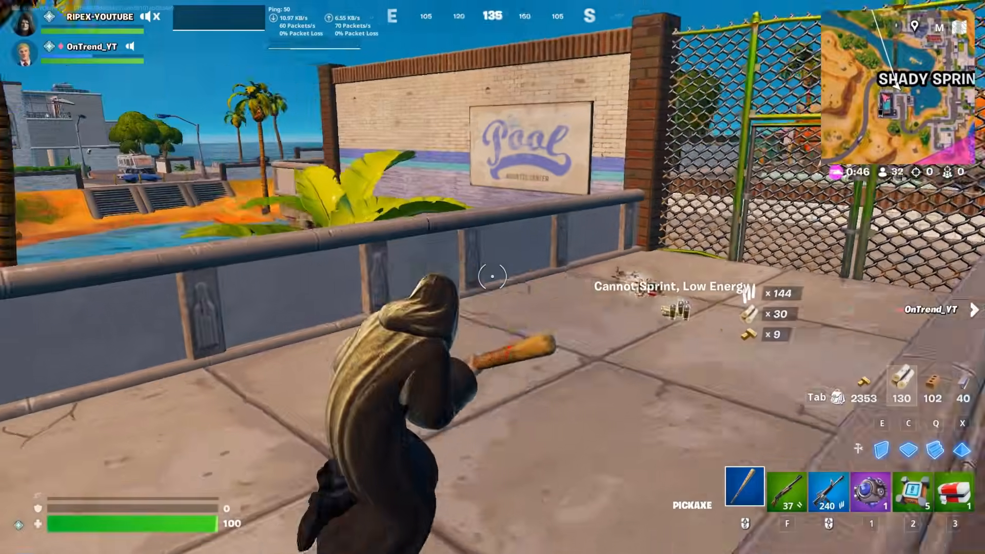
key("w")
key("space")
key("w")
key("3")
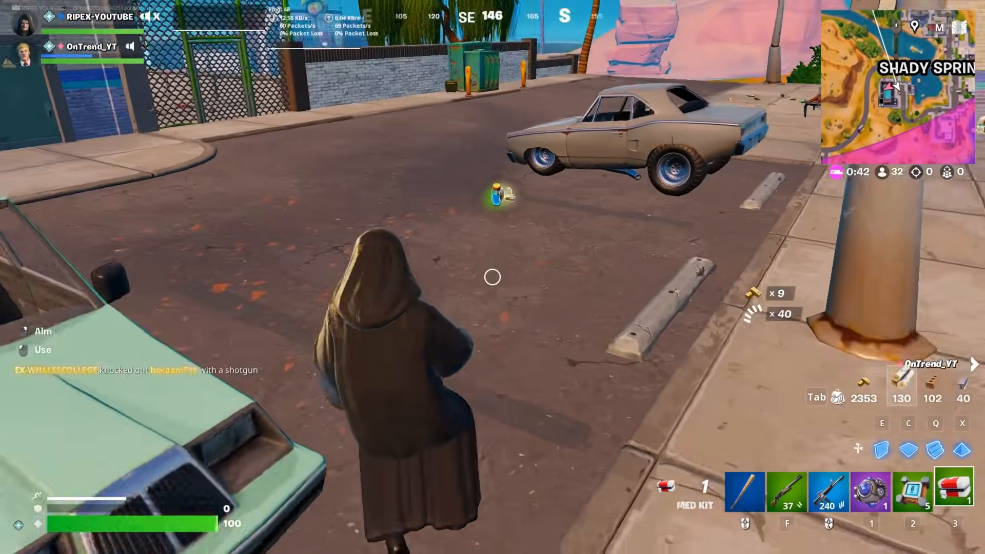
key("w")
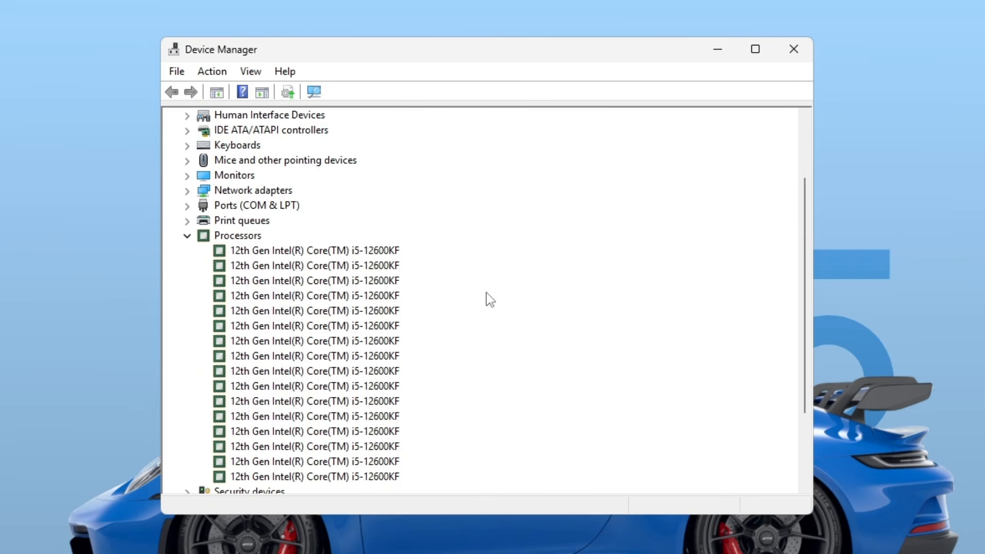
- In Device Manager, look through the processor entries and view the properties of the first 12th Gen Intel Core i5-12600KF
scroll(254, 305, "down", 3)
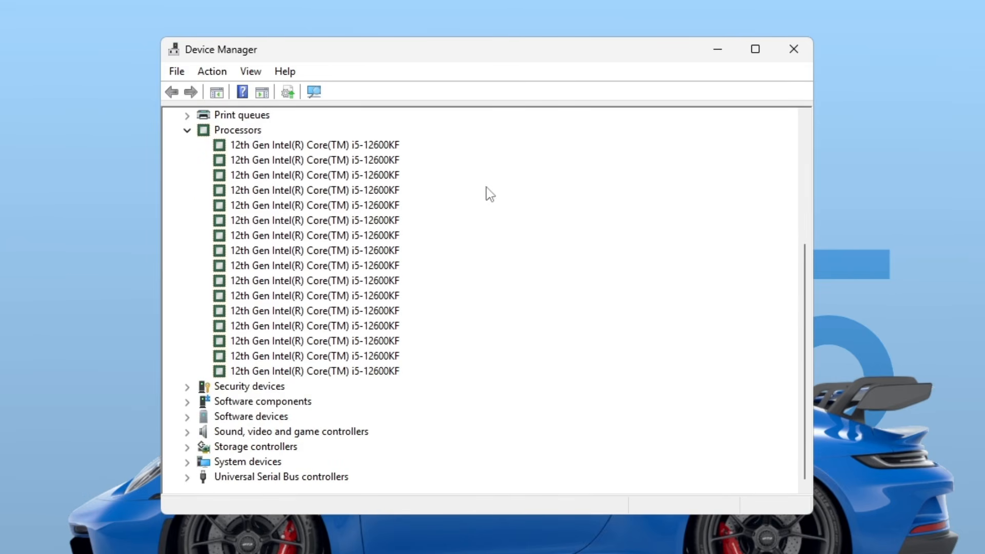
scroll(493, 285, "up", 3)
double_click(289, 282)
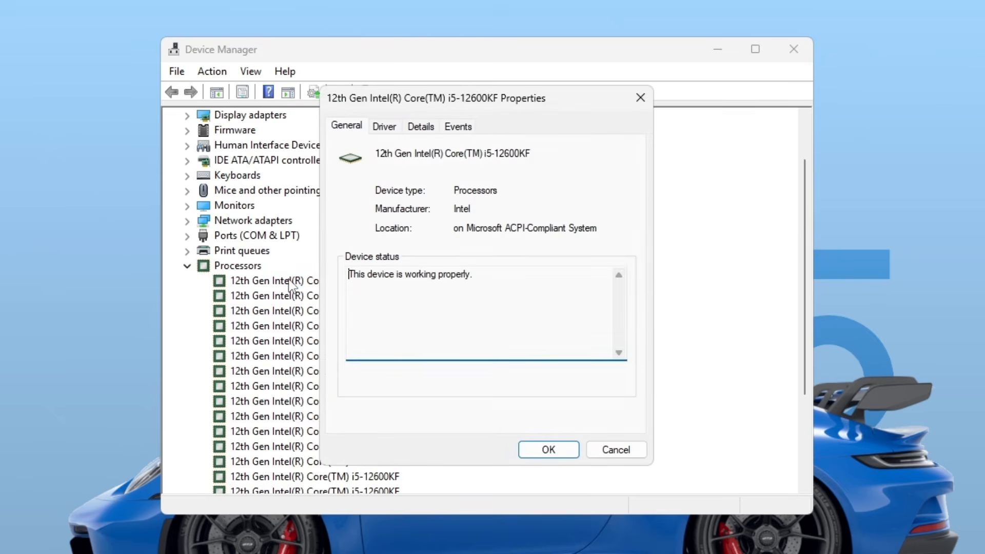
left_click(640, 97)
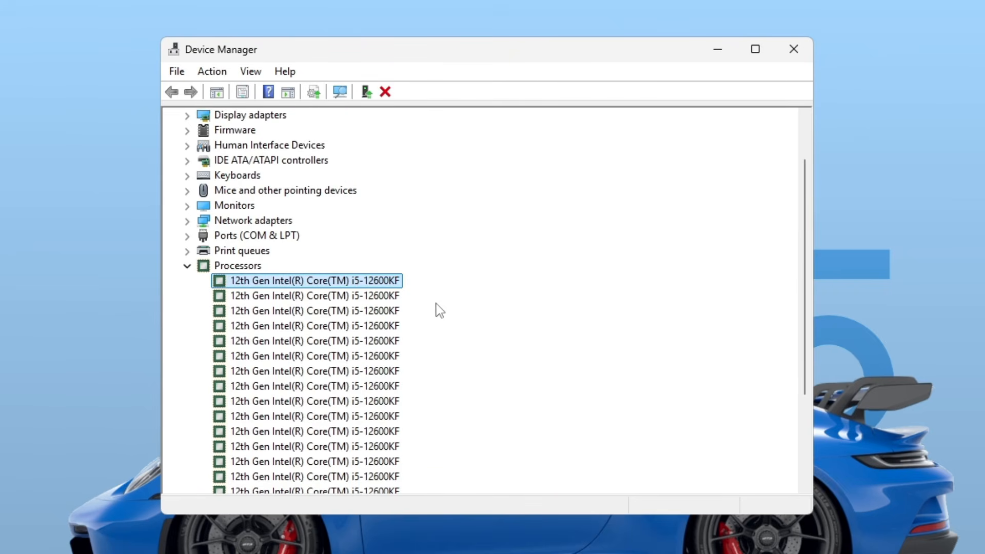
- Expand the network and display adapters and run an automatic driver update search for the NVIDIA GeForce GTX 1050 Ti
scroll(438, 311, "down", 3)
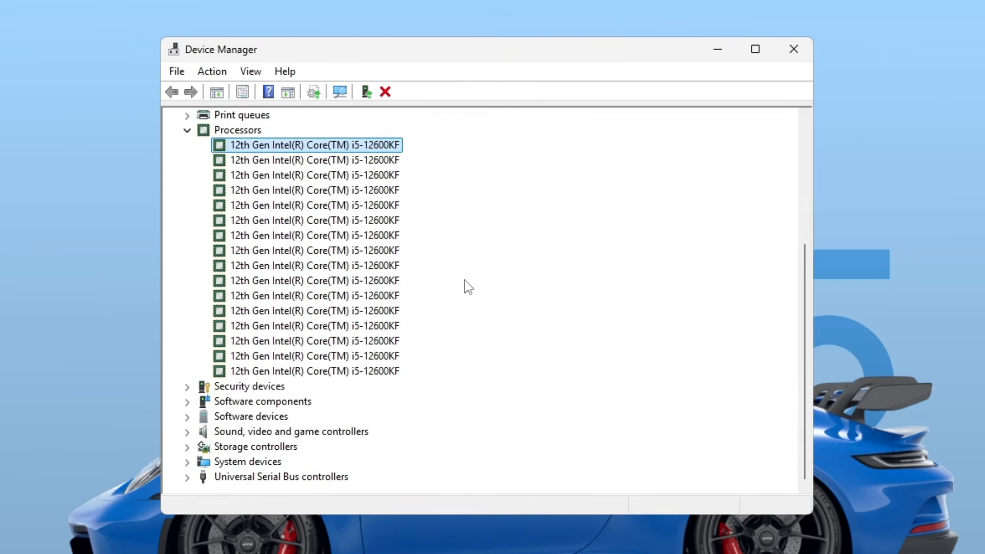
scroll(465, 293, "up", 5)
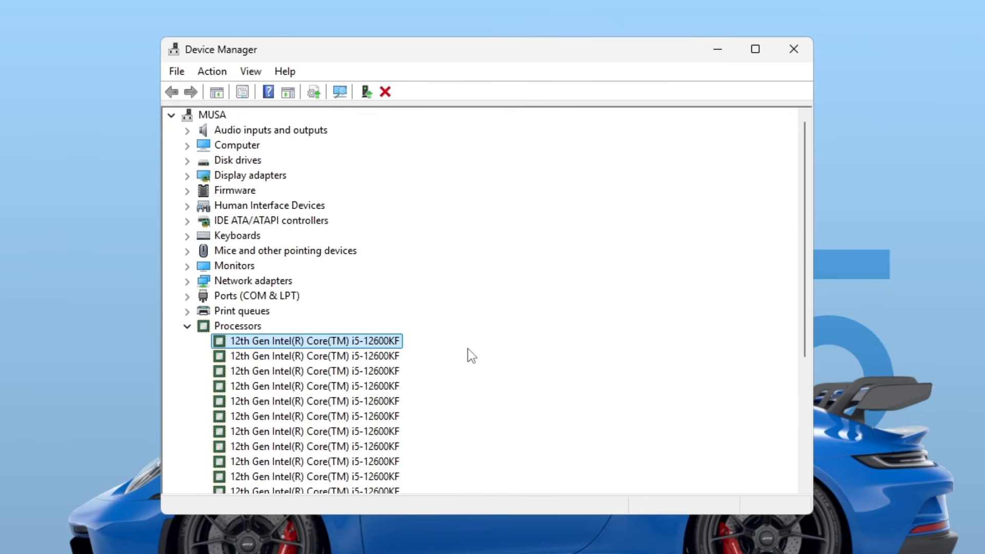
left_click(187, 281)
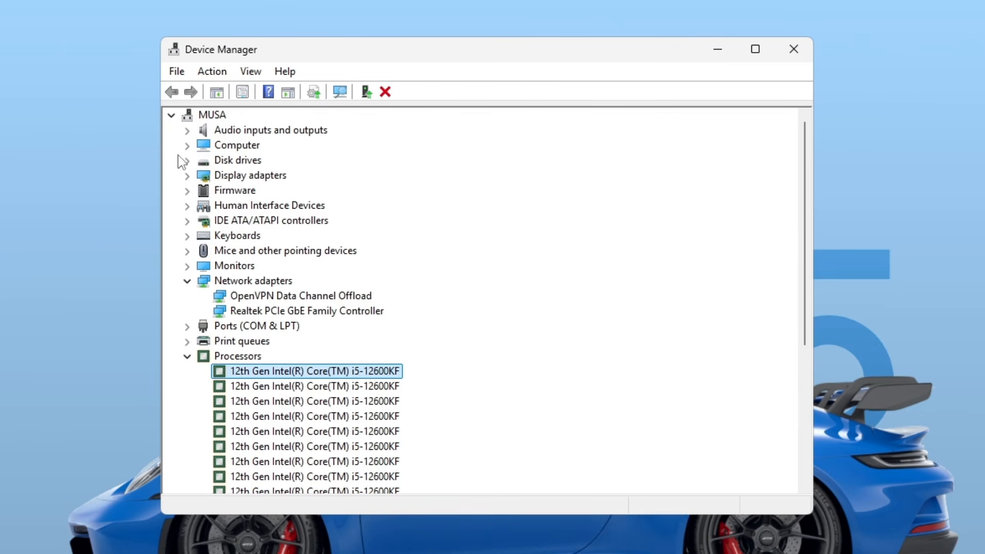
left_click(186, 175)
right_click(303, 192)
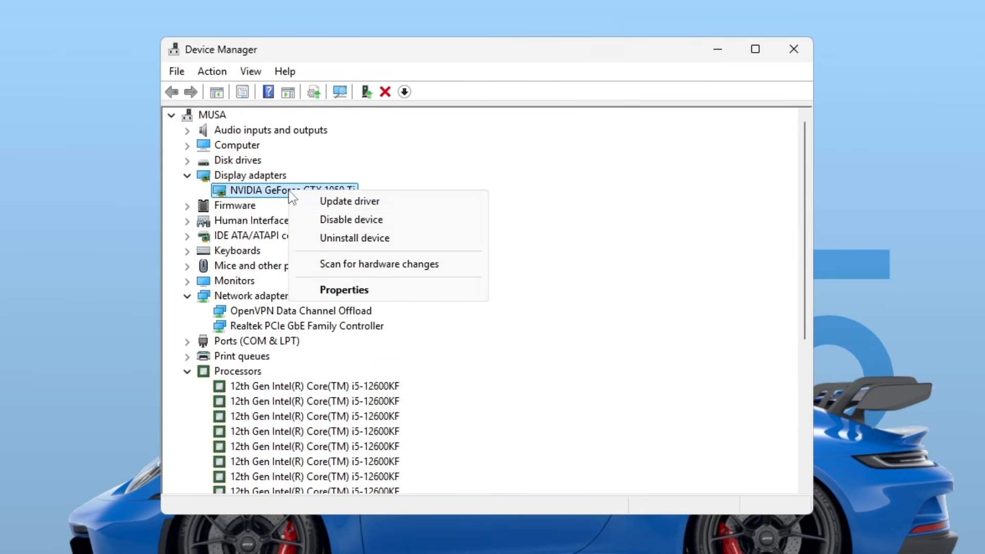
left_click(363, 202)
left_click(467, 274)
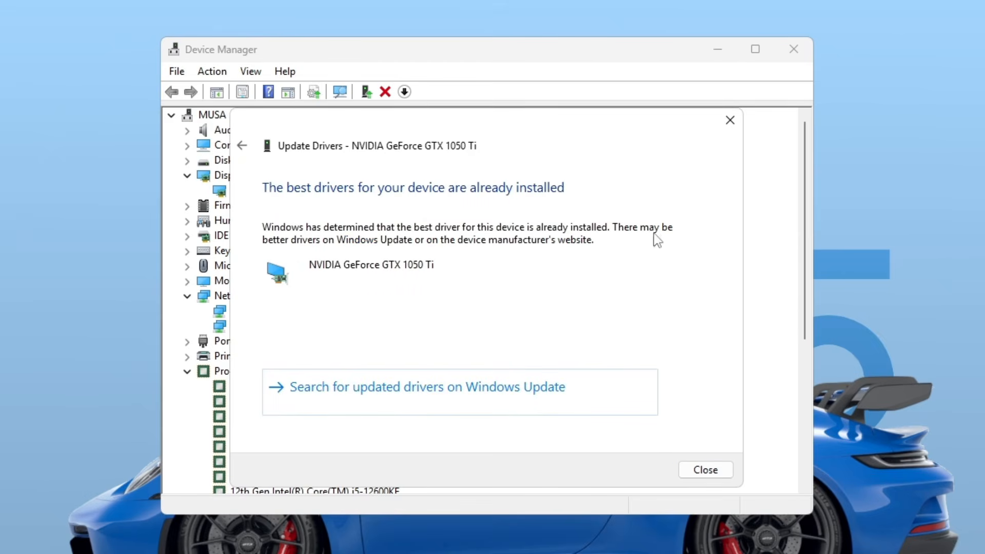
left_click(729, 122)
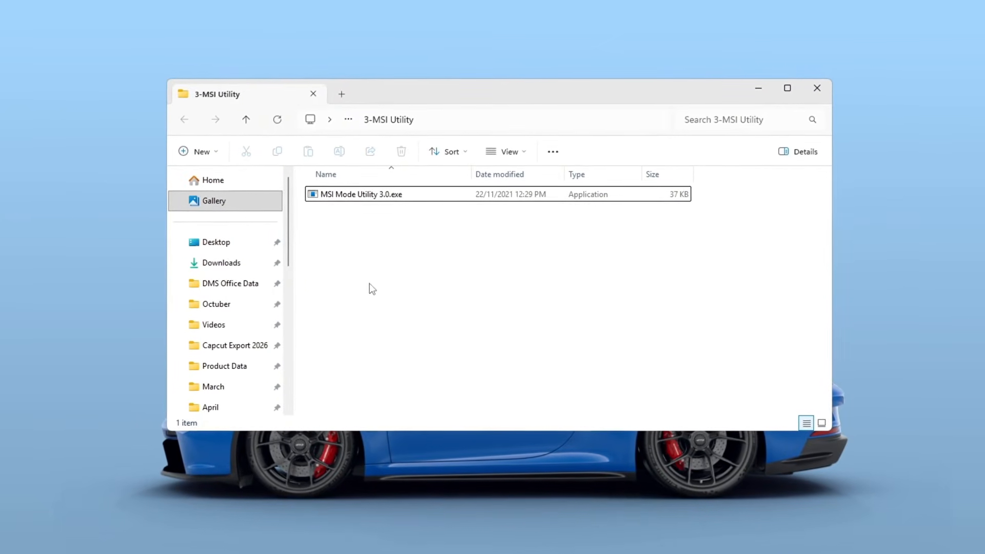
- Run MSI Mode Utility 3.0.exe from the 3-MSI Utility folder as administrator
left_click(310, 198)
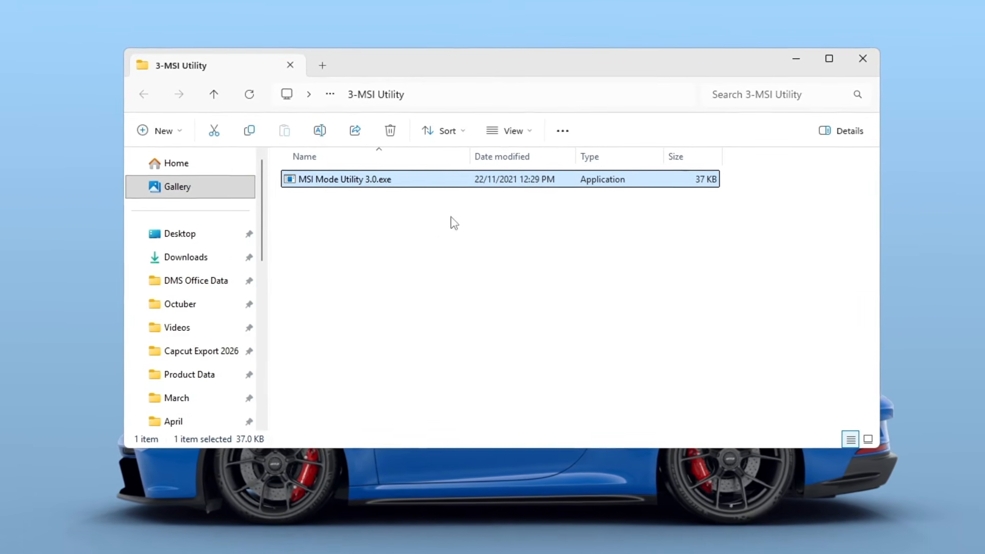
right_click(428, 178)
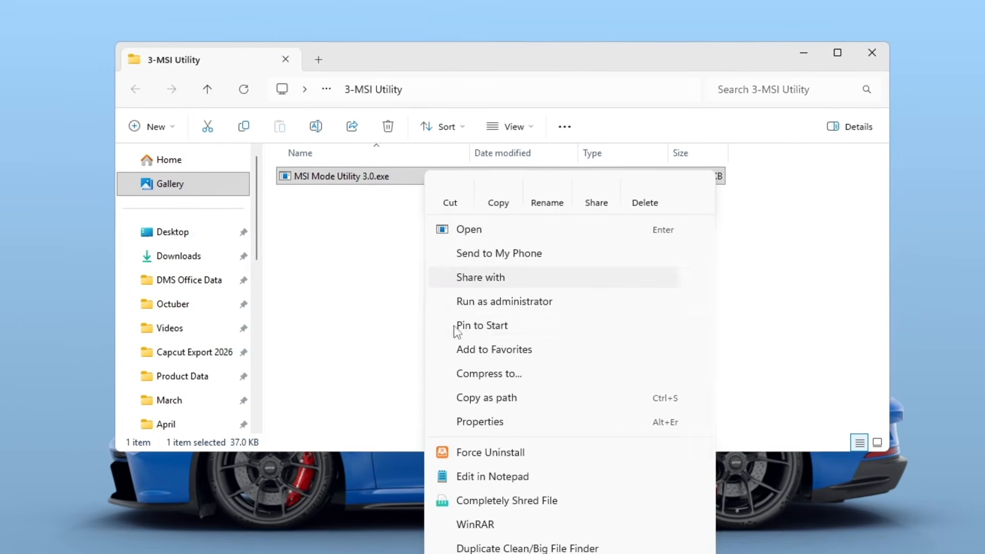
left_click(462, 301)
left_click(479, 426)
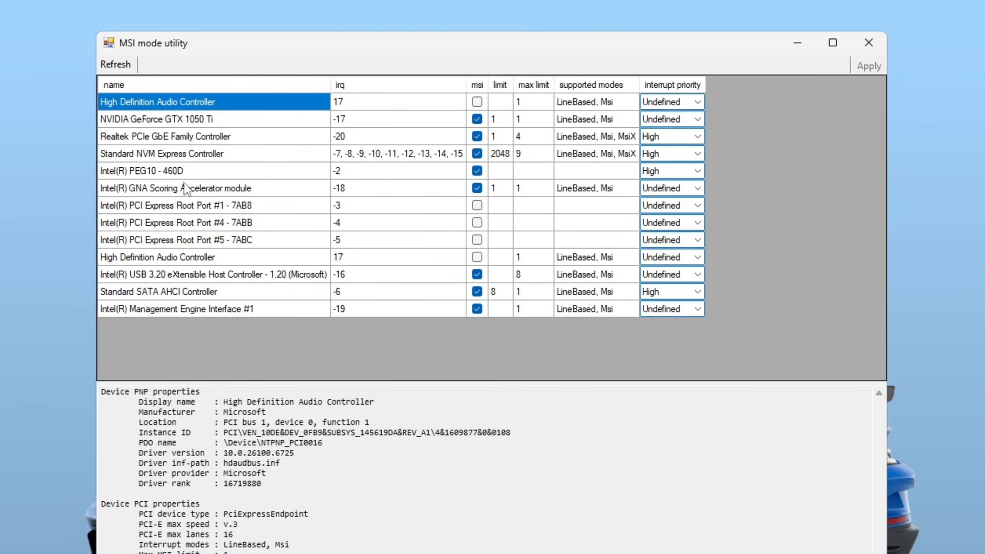
- Open the registry entry of the NVIDIA GeForce GTX 1050 Ti from the MSI device list, then close the Registry Editor
left_click(120, 120)
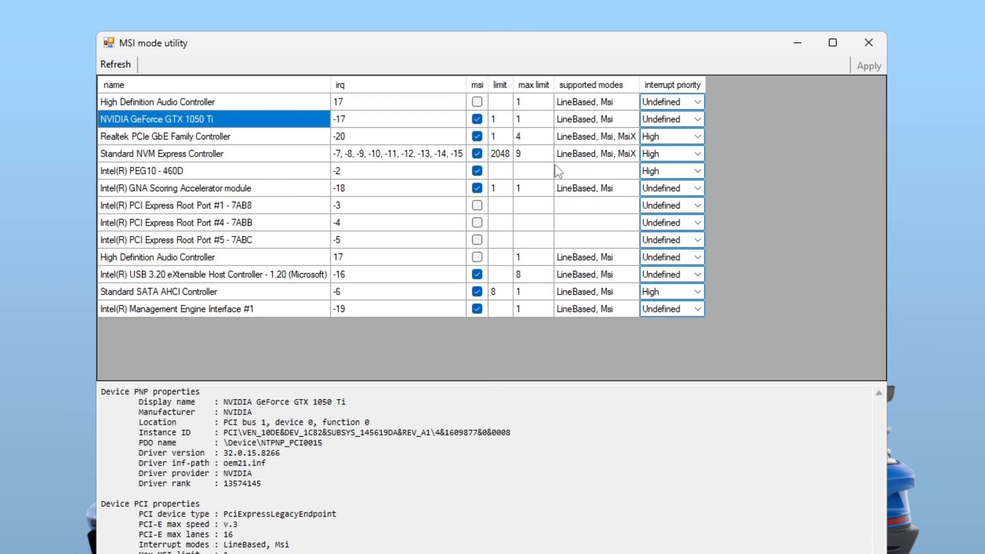
double_click(478, 121)
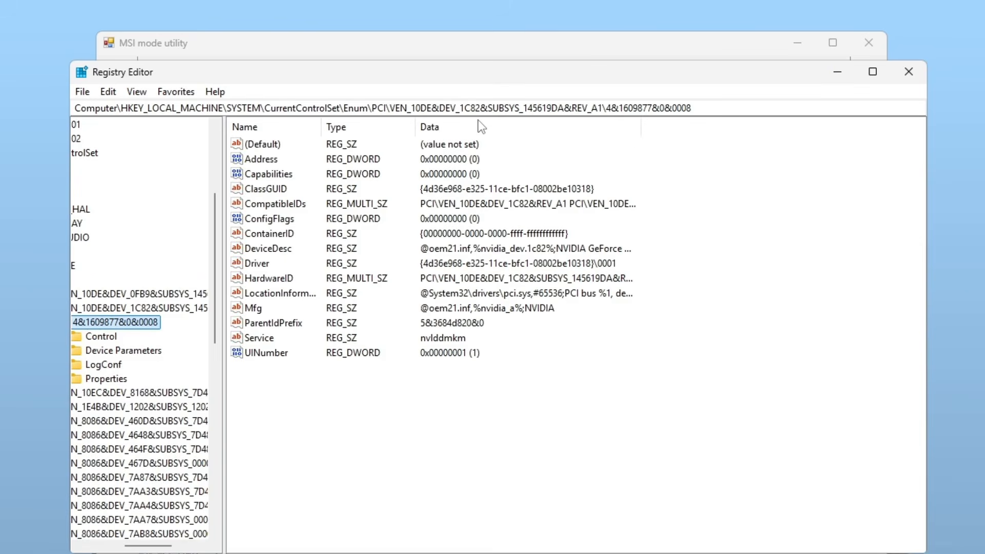
left_click(908, 72)
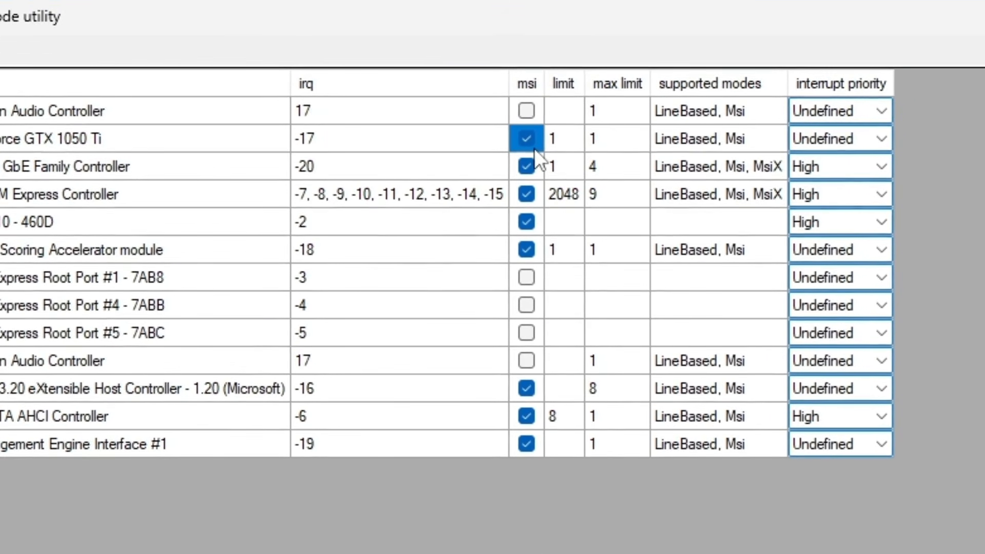
- Open the interrupt priority options for the NVIDIA GeForce GTX 1050 Ti and choose Undefined
left_click(693, 145)
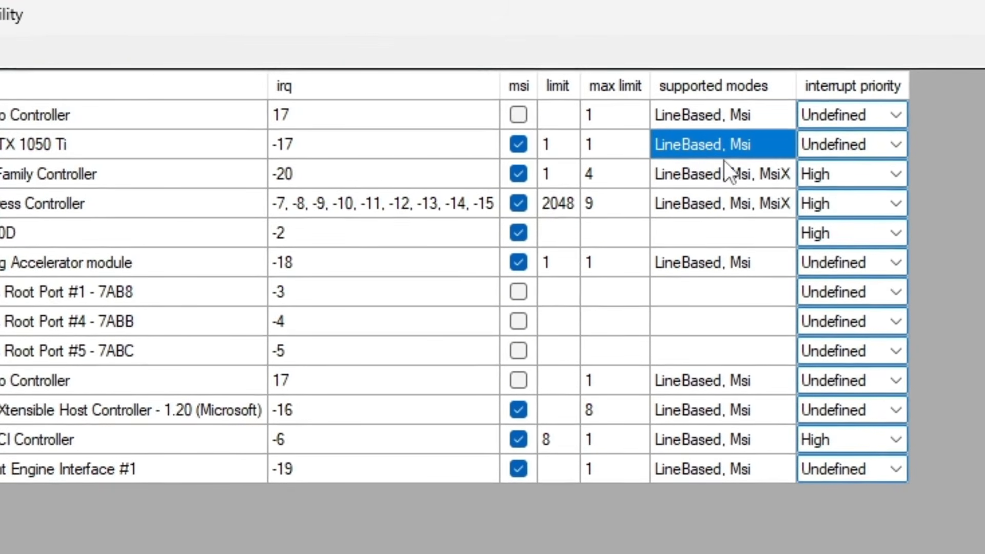
left_click(892, 144)
left_click(892, 145)
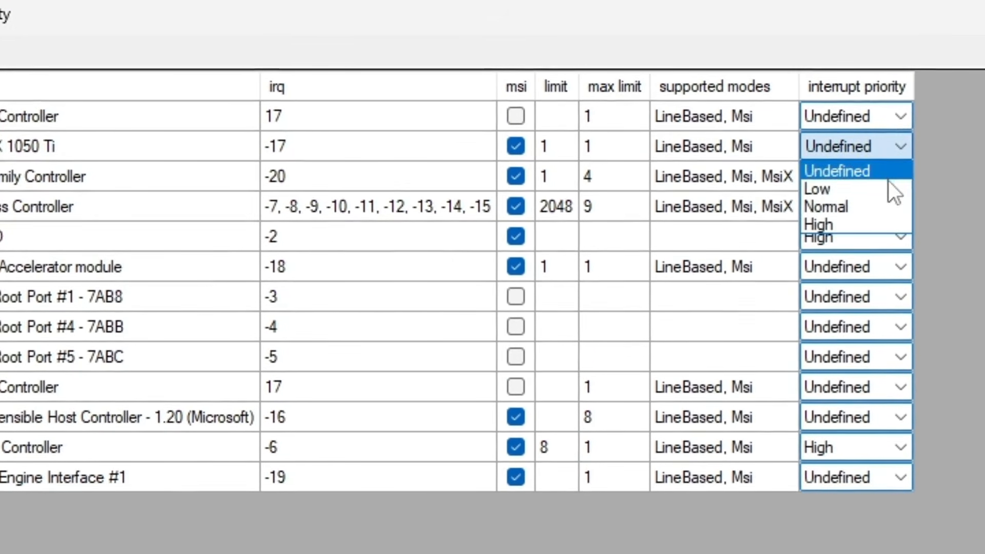
left_click(889, 174)
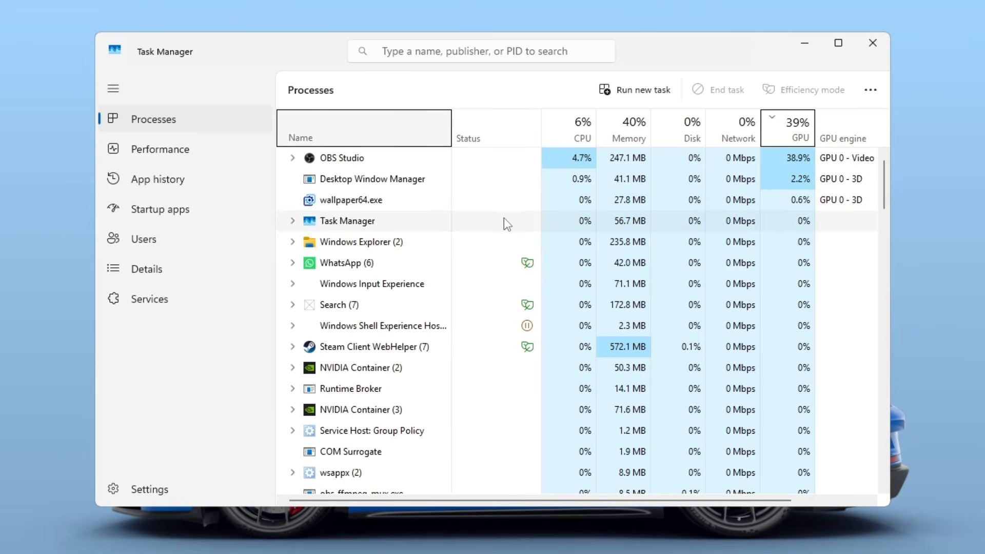
- In Task Manager, view the performance graphs of Disk 1 (E:) and Disk 2 (C:) to compare the drives
left_click(191, 152)
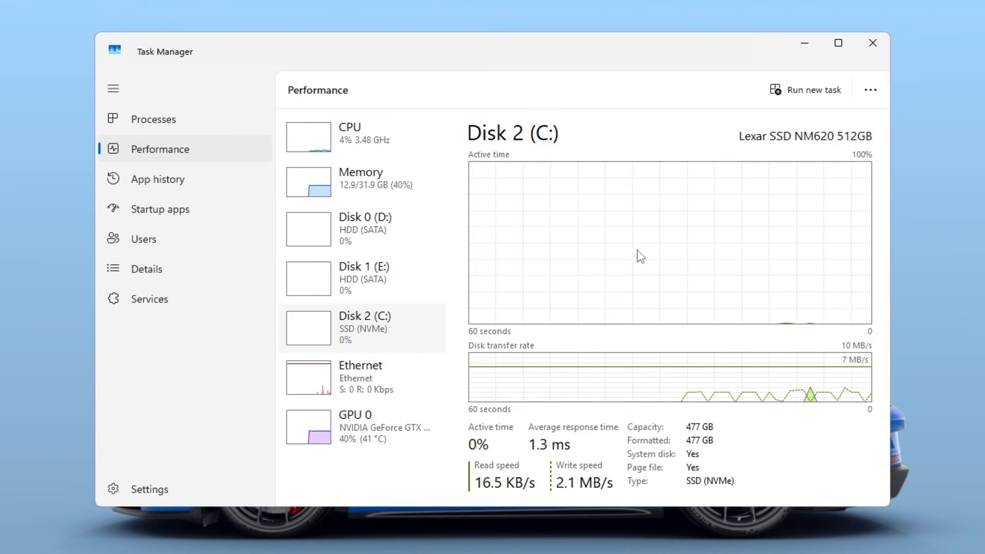
left_click(323, 297)
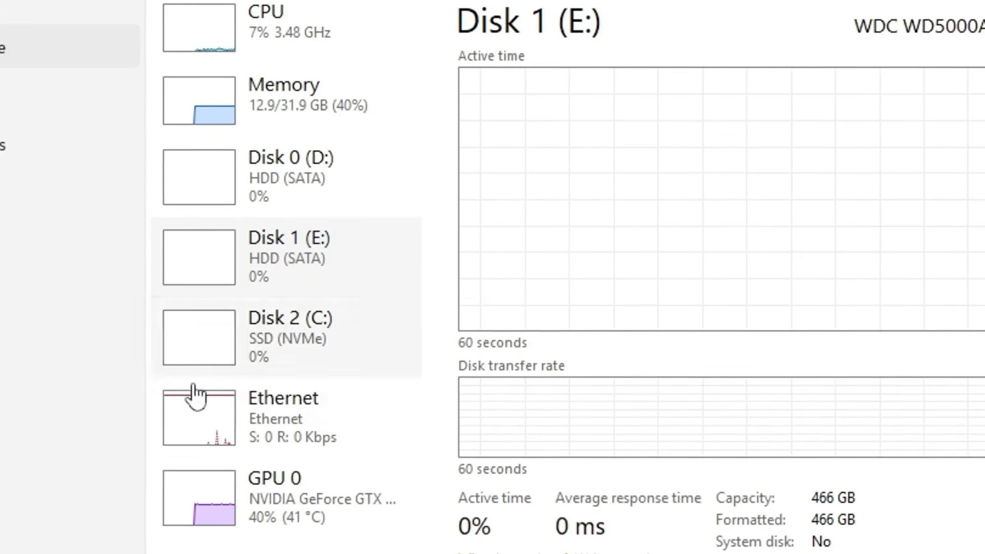
left_click(358, 343)
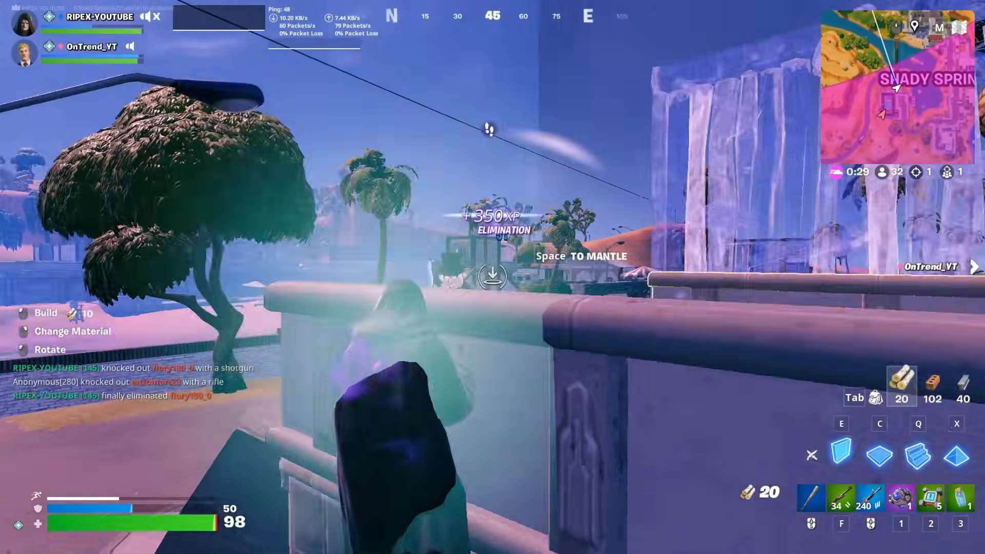
left_click(492, 277)
key("f")
key("e")
left_click(493, 276)
key("f")
left_click(492, 277)
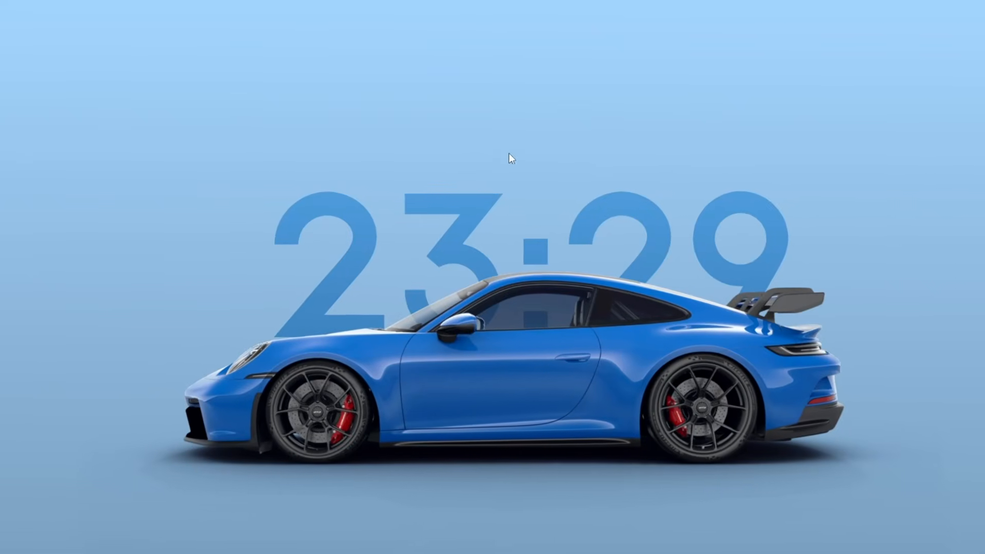
- Open Windows Settings and go to the Graphics options within the system's display settings
key("super")
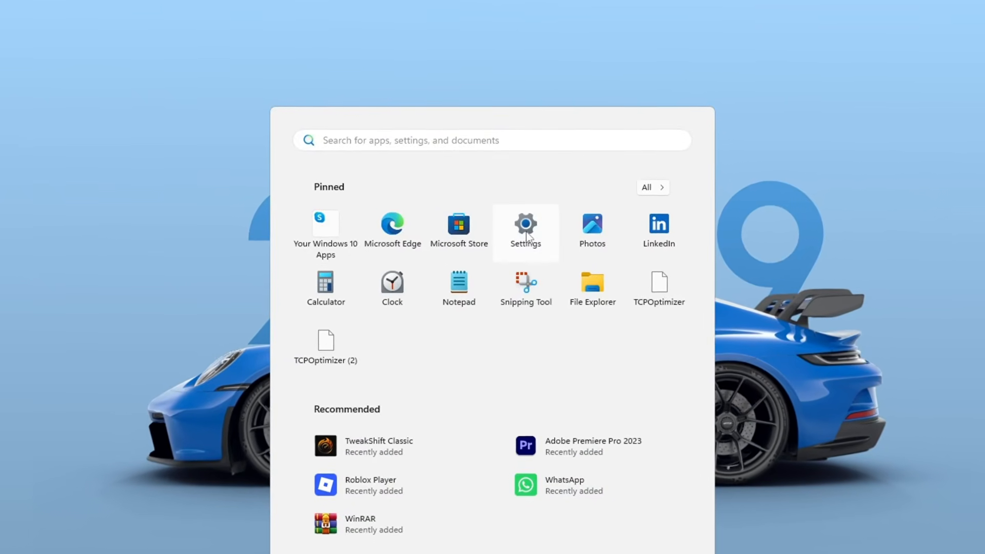
left_click(526, 228)
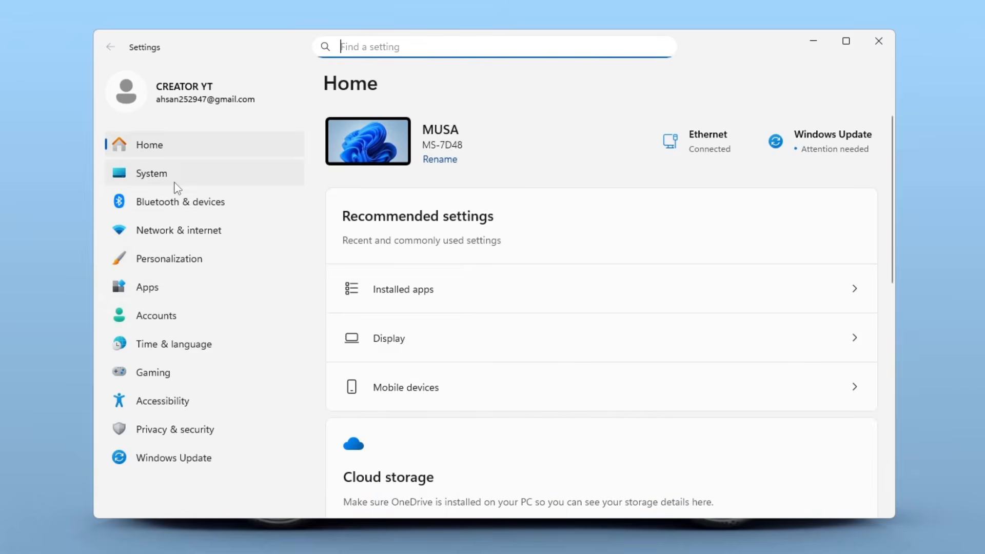
left_click(176, 180)
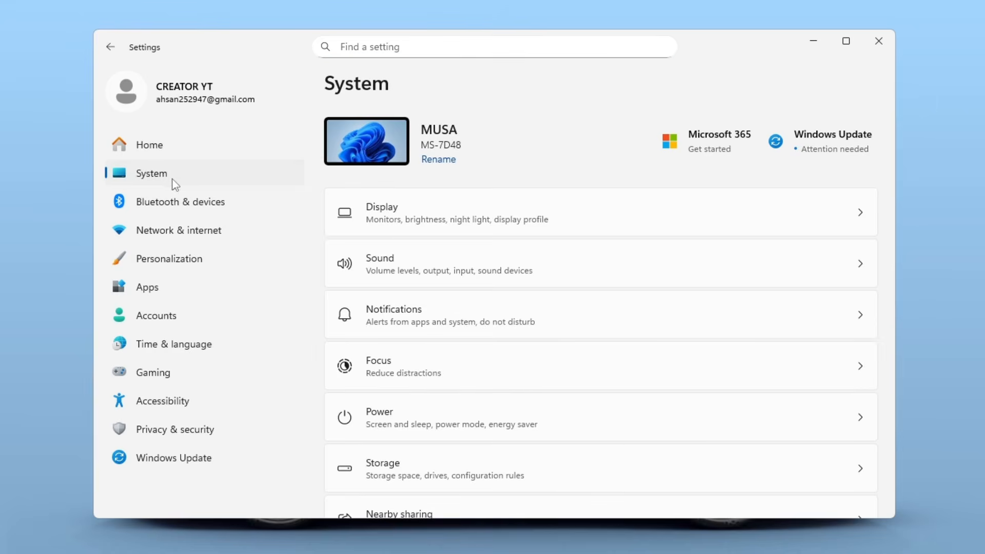
left_click(490, 225)
scroll(477, 267, "down", 10)
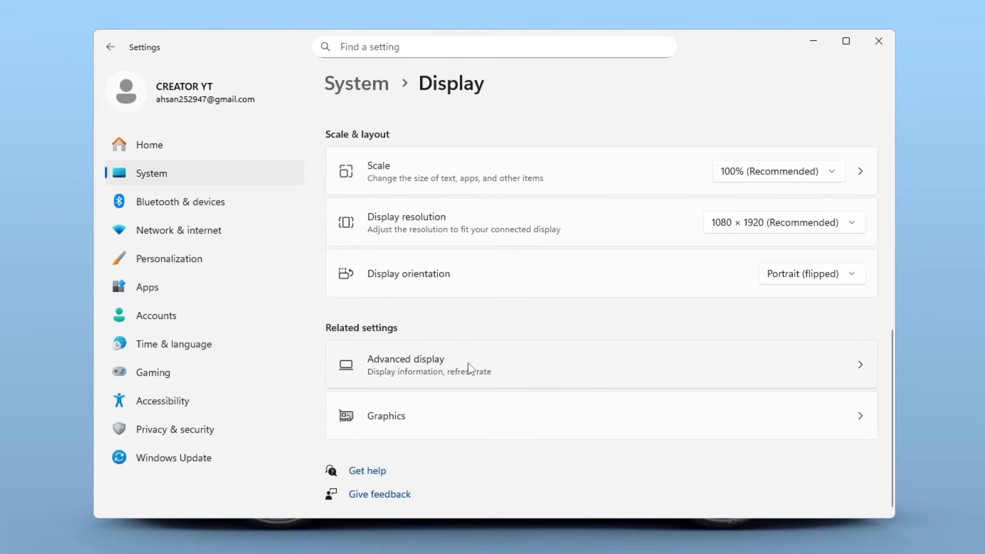
left_click(462, 426)
left_click(485, 259)
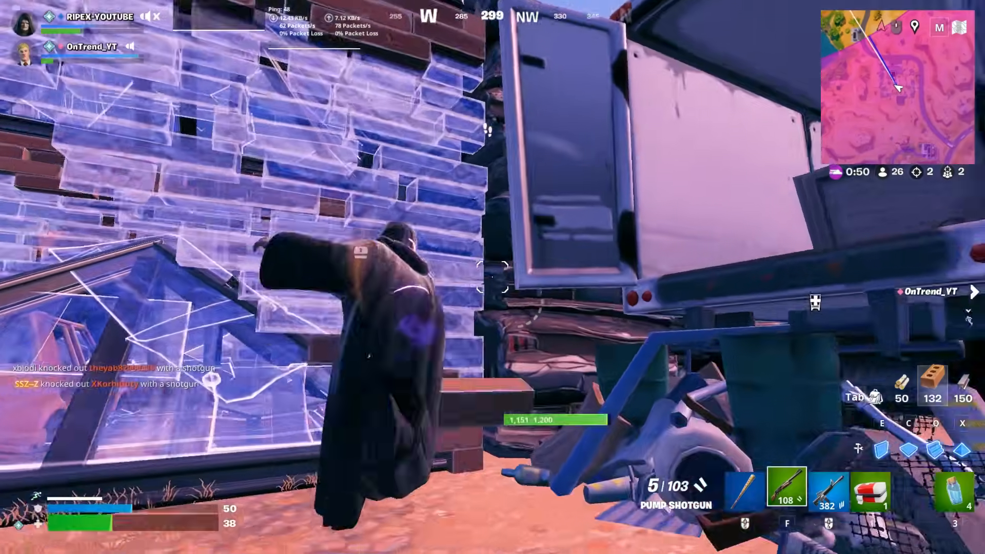
key("space")
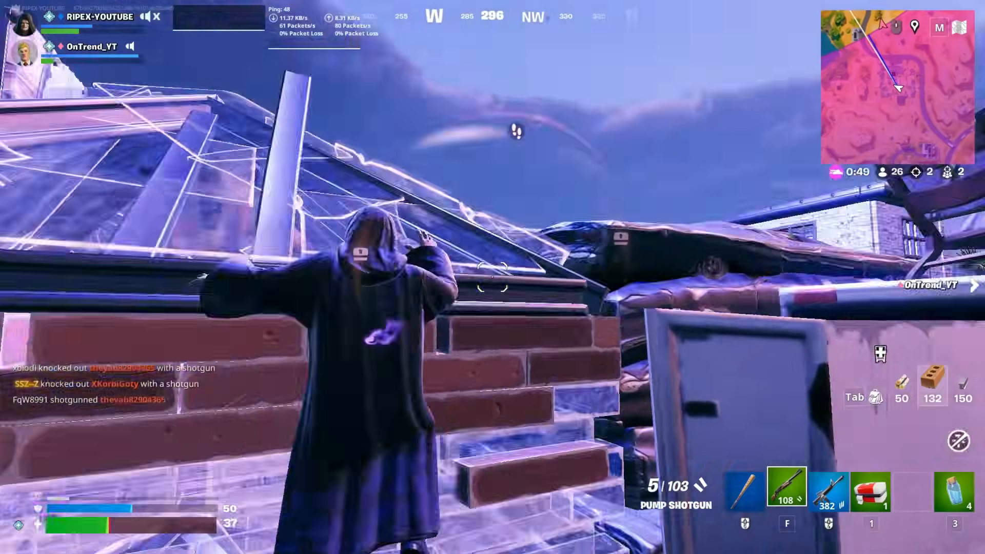
key("space")
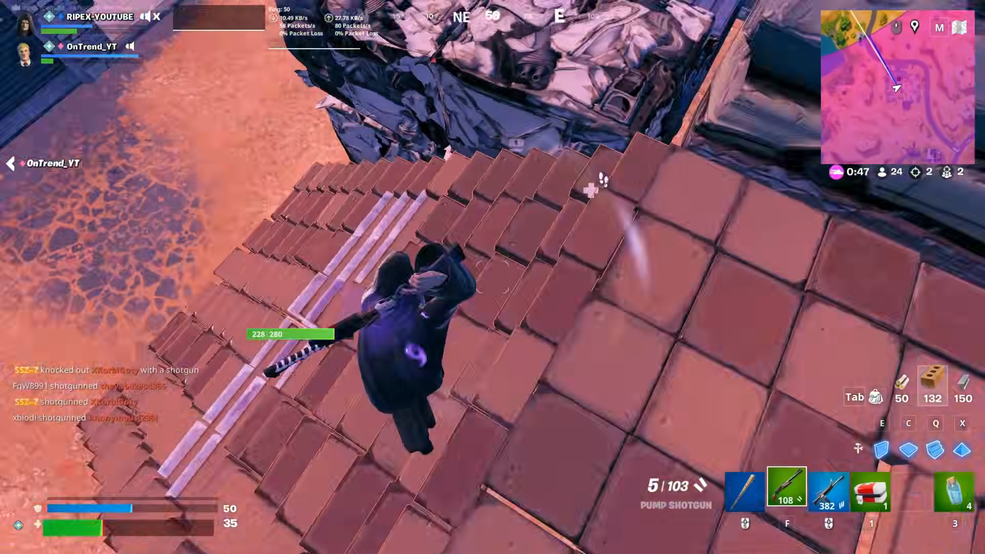